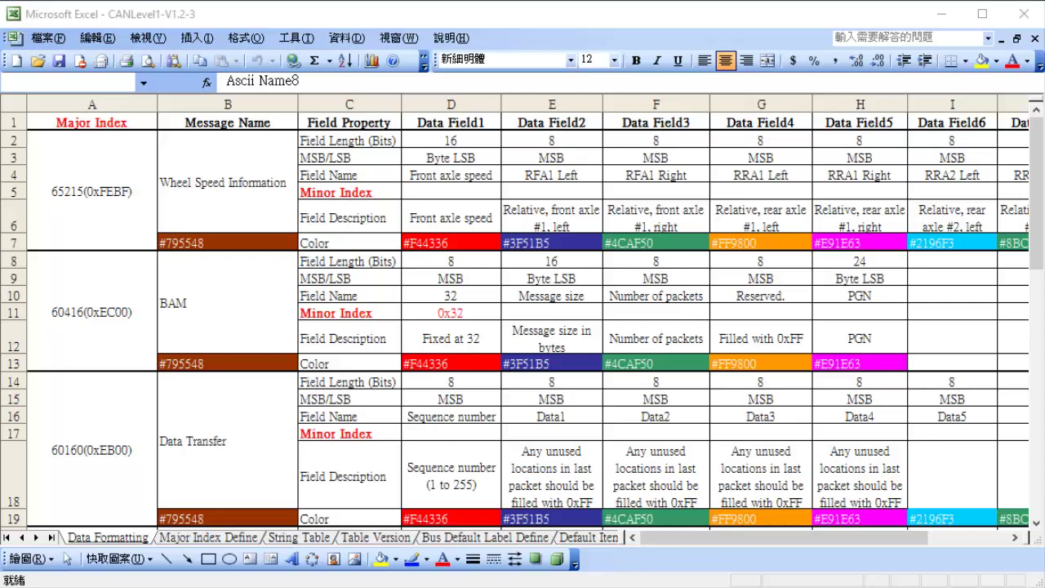
- Visit the Default Item ReDefine sheet, then scroll the sheet tabs back to the first sheets
left_click(591, 539)
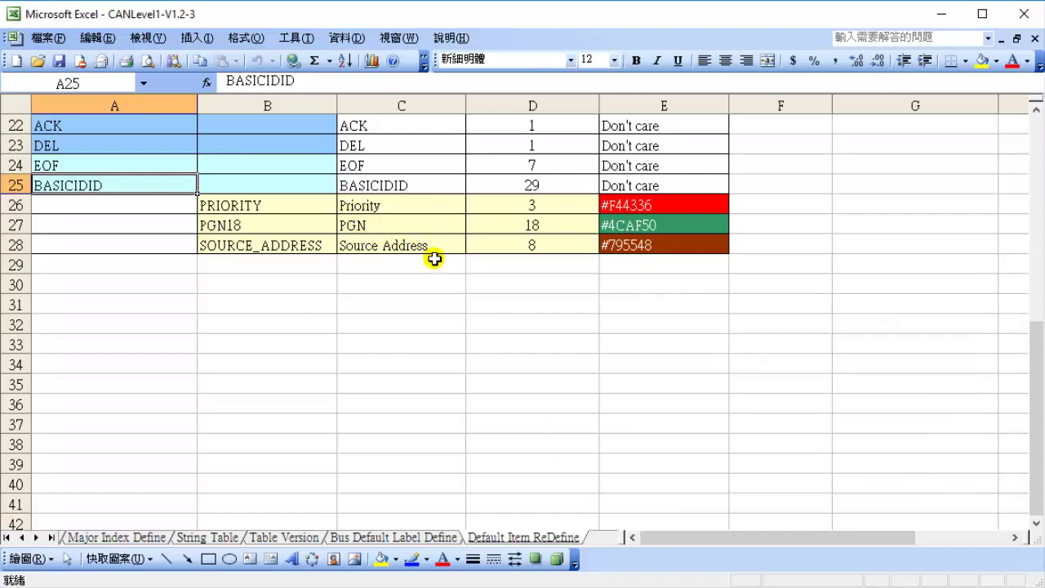
left_click(10, 537)
- Select the Data Formatting sheet to view its colour-coded field table
left_click(103, 538)
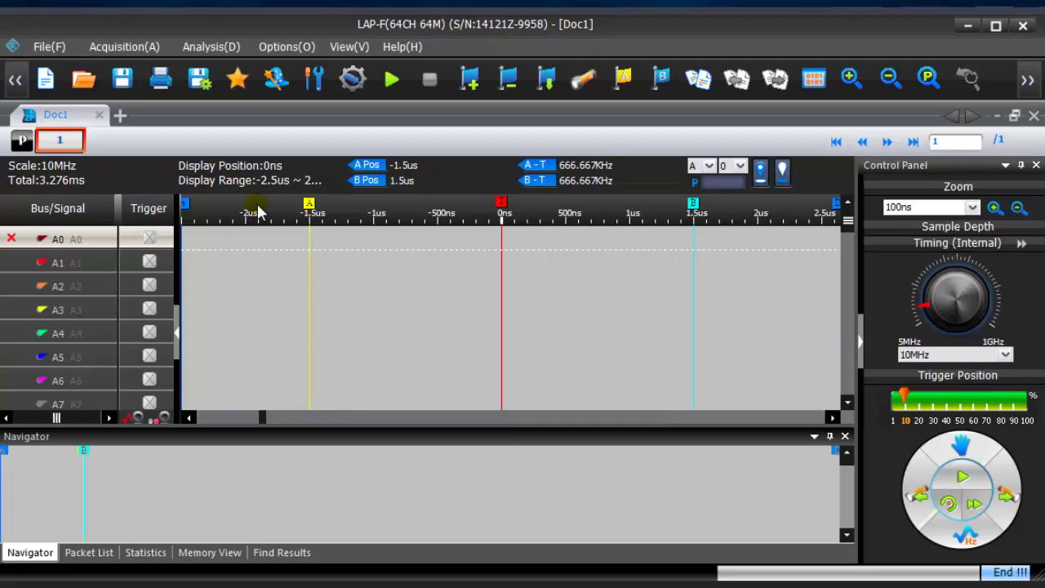
- In Trigger Level settings, give Port A the Others I/O type and a 1.5 V threshold
left_click(129, 49)
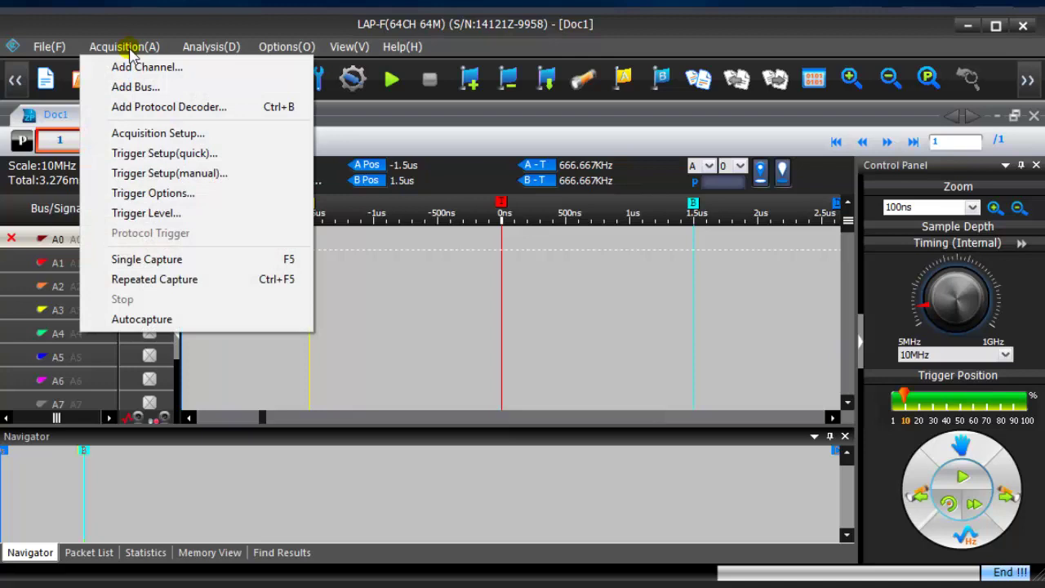
left_click(194, 215)
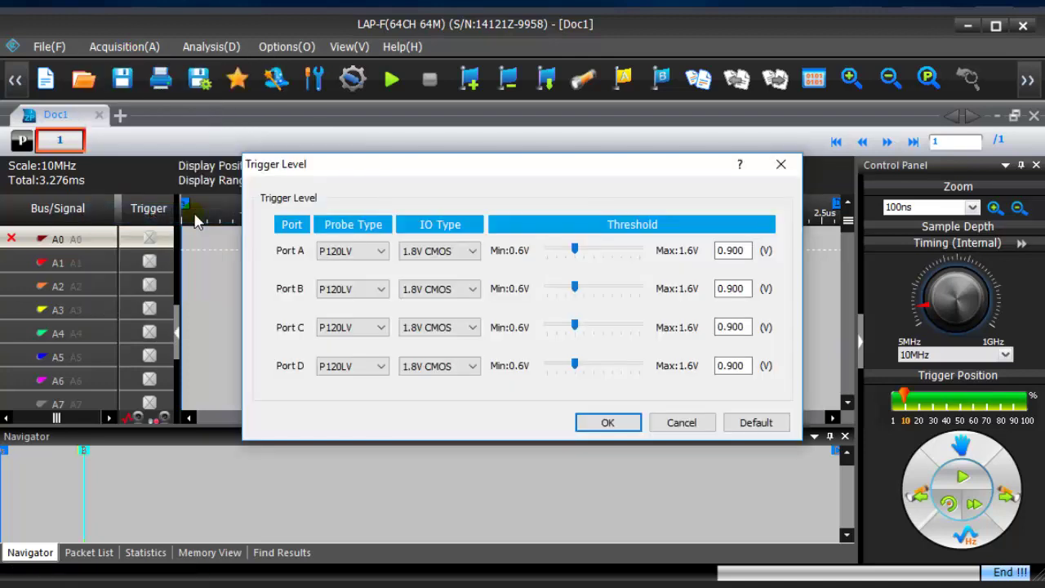
left_click(411, 253)
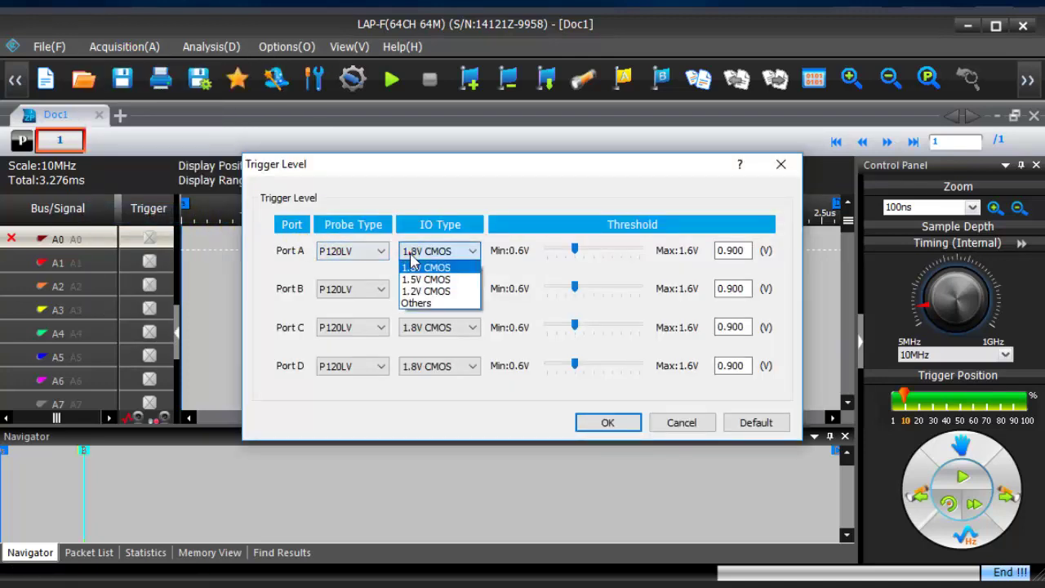
left_click(417, 303)
double_click(730, 251)
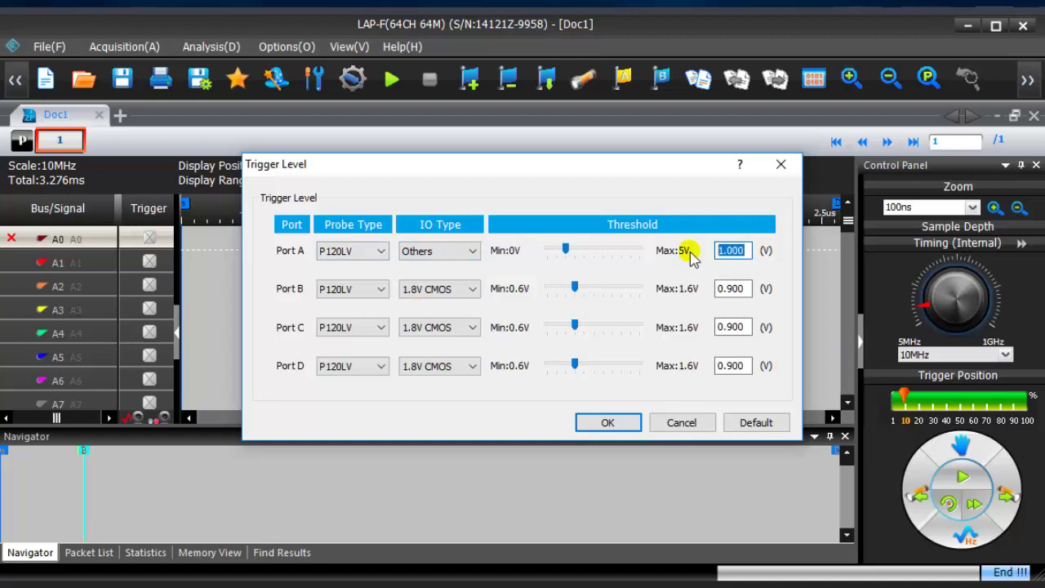
type("1.5")
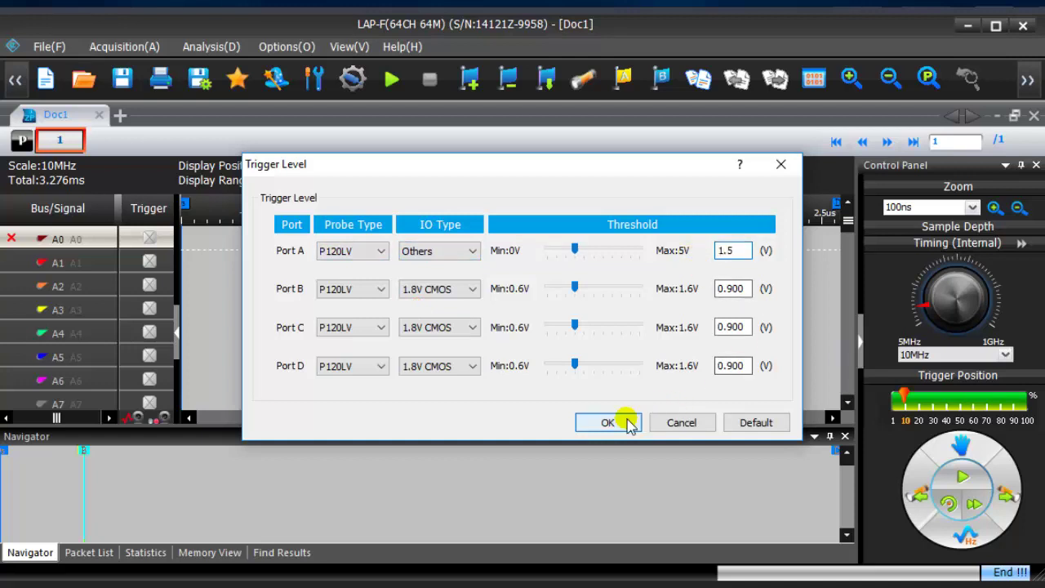
left_click(622, 422)
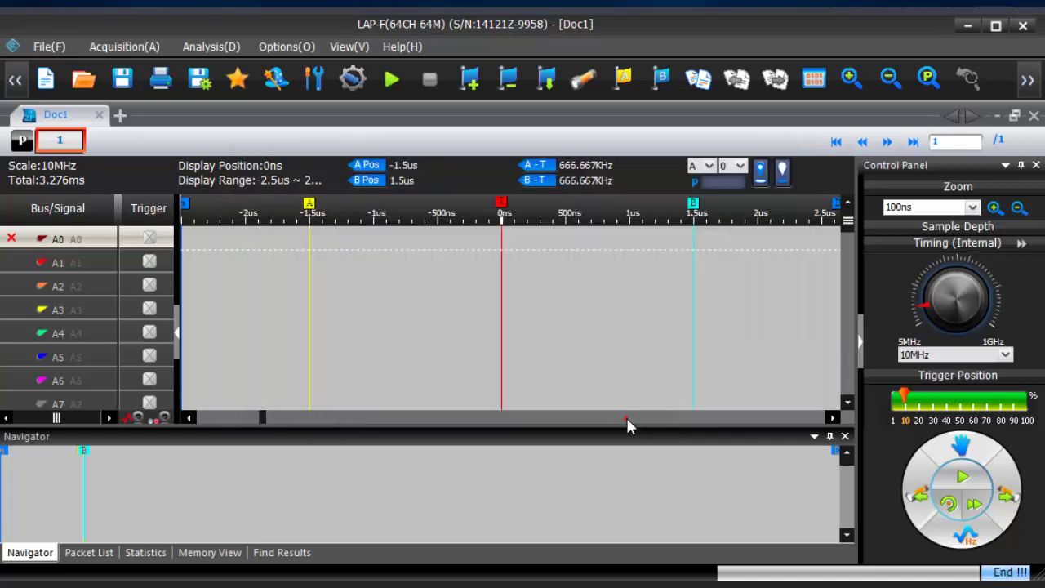
- Raise the Sample Depth to 512K in the Control Panel and expand the internal timing settings
left_click(963, 227)
left_click_drag(904, 266, 932, 266)
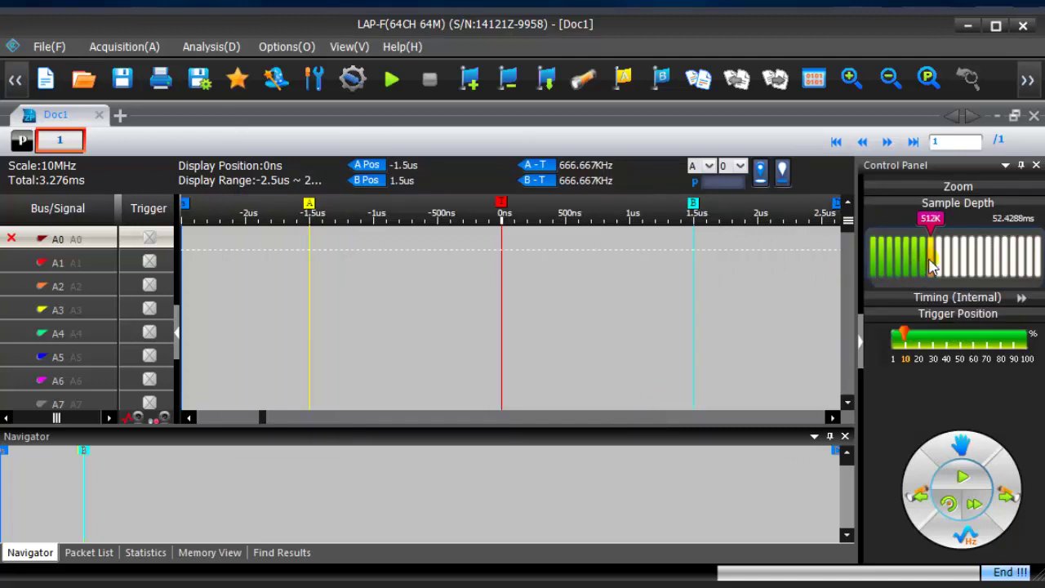
left_click(890, 295)
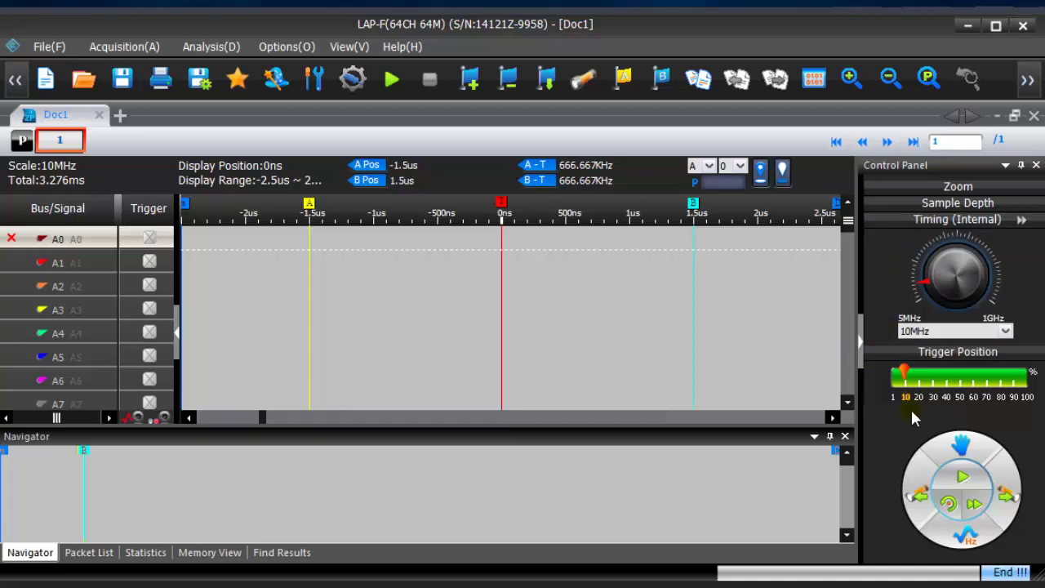
- Add a protocol decoder by searching 'can' and choosing CAN 2.0B
left_click(73, 209)
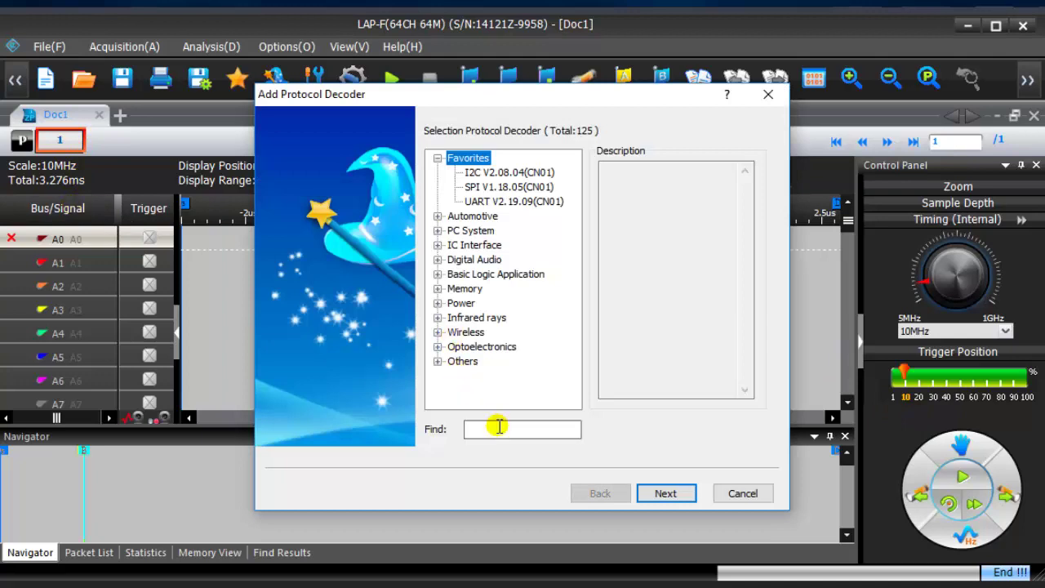
left_click(499, 427)
type("c")
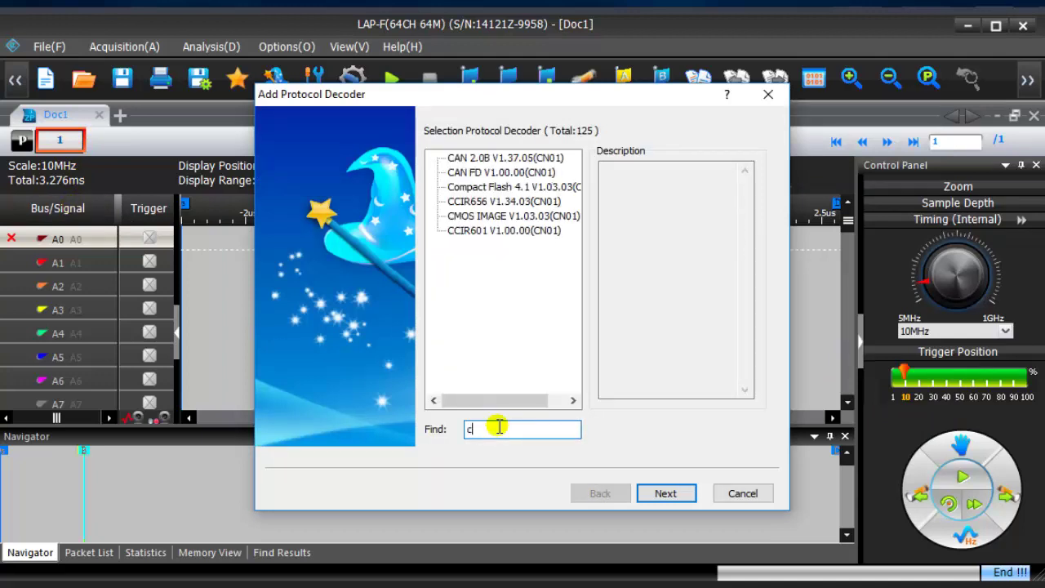
type("an")
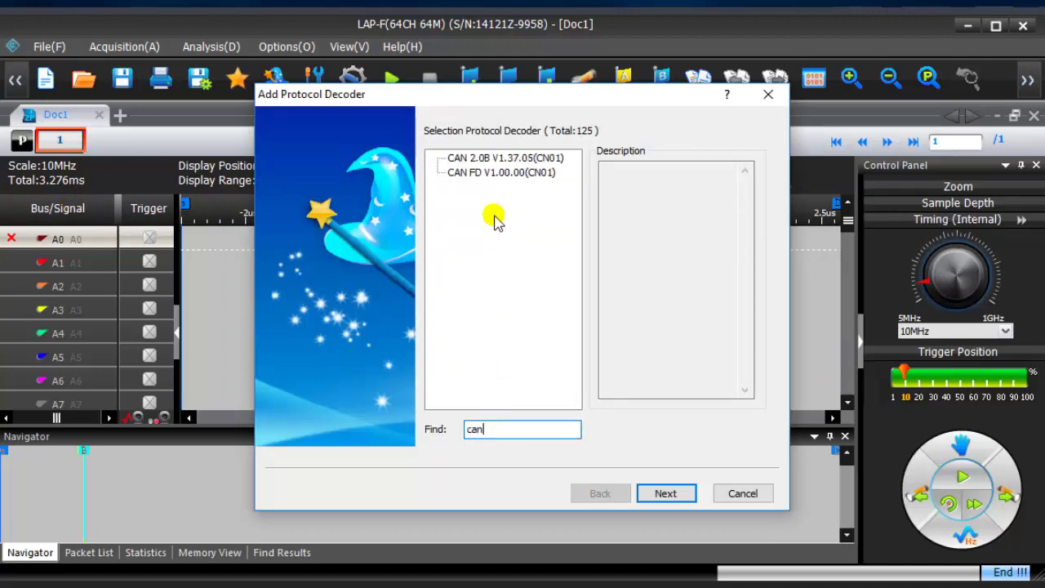
left_click(504, 161)
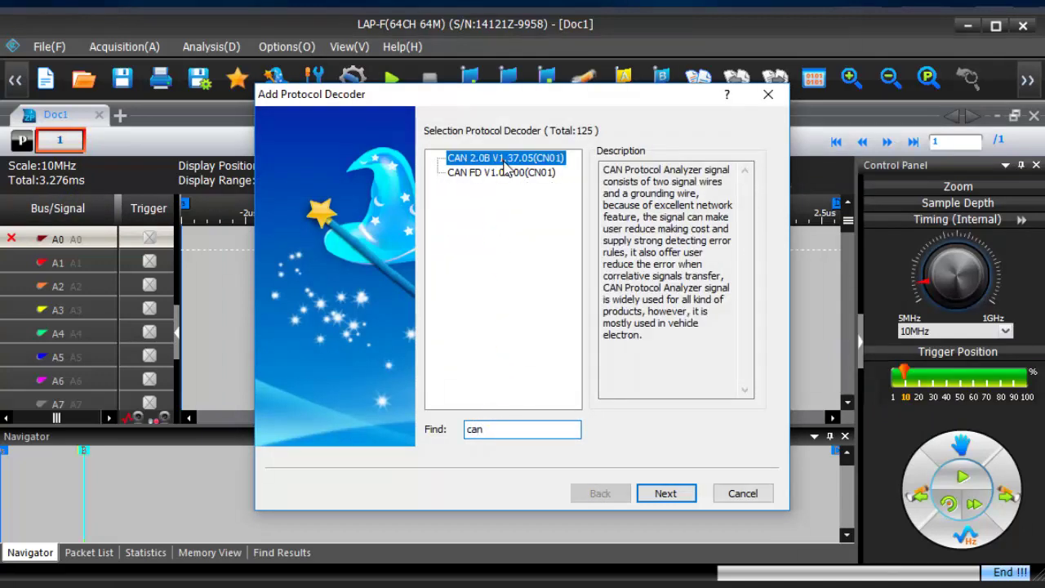
left_click(668, 493)
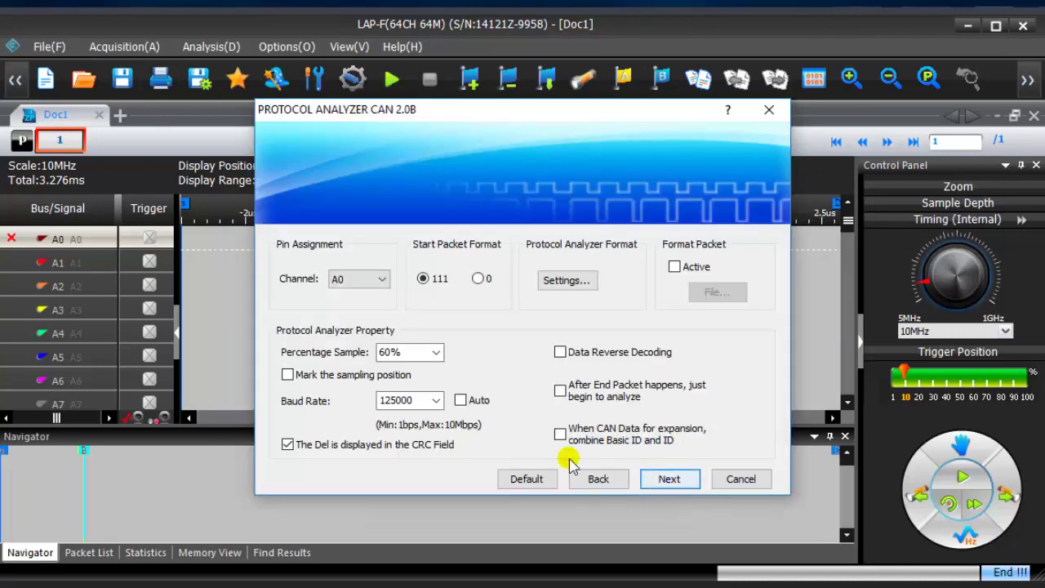
- Set baud rate 100000, enable data reverse and combined IDs, and create BUS0 replacing all channels
left_click(438, 400)
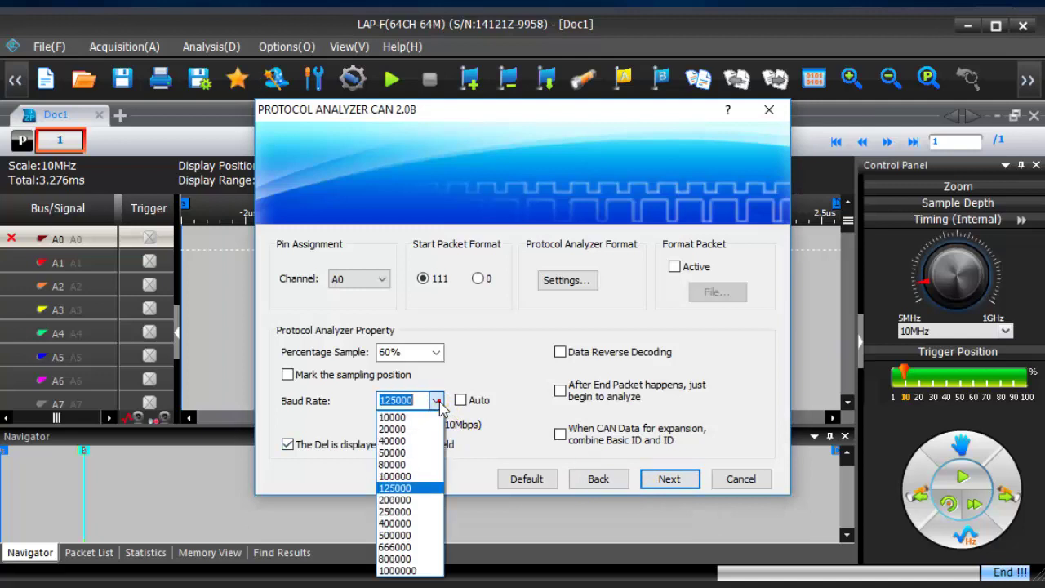
left_click(427, 478)
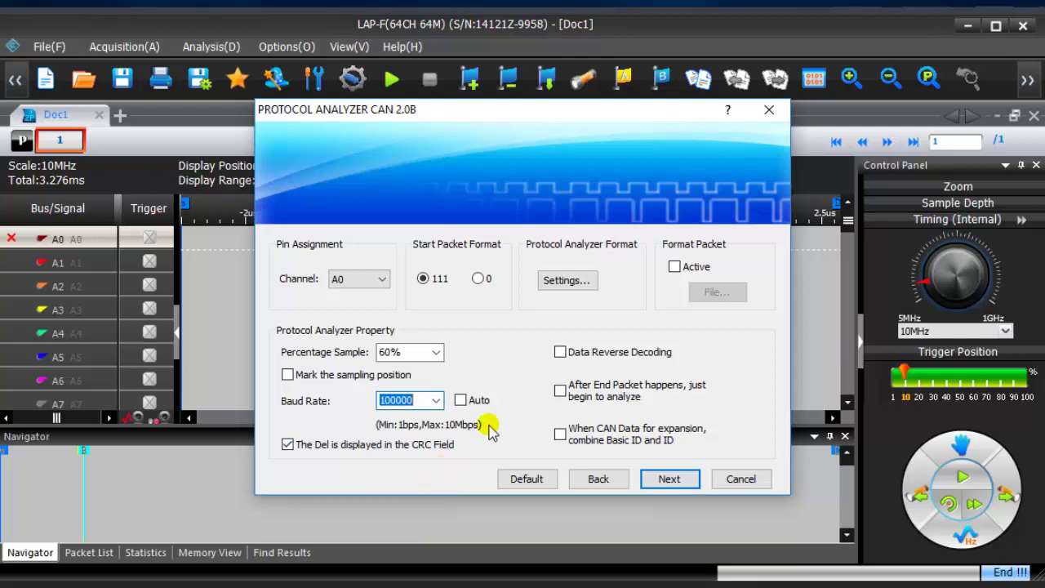
left_click(560, 353)
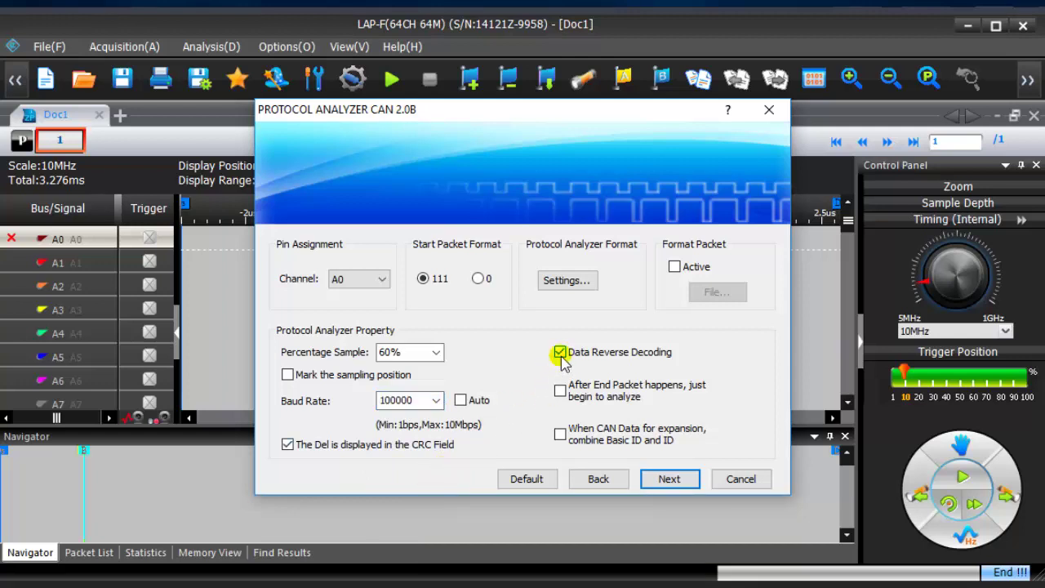
left_click(560, 436)
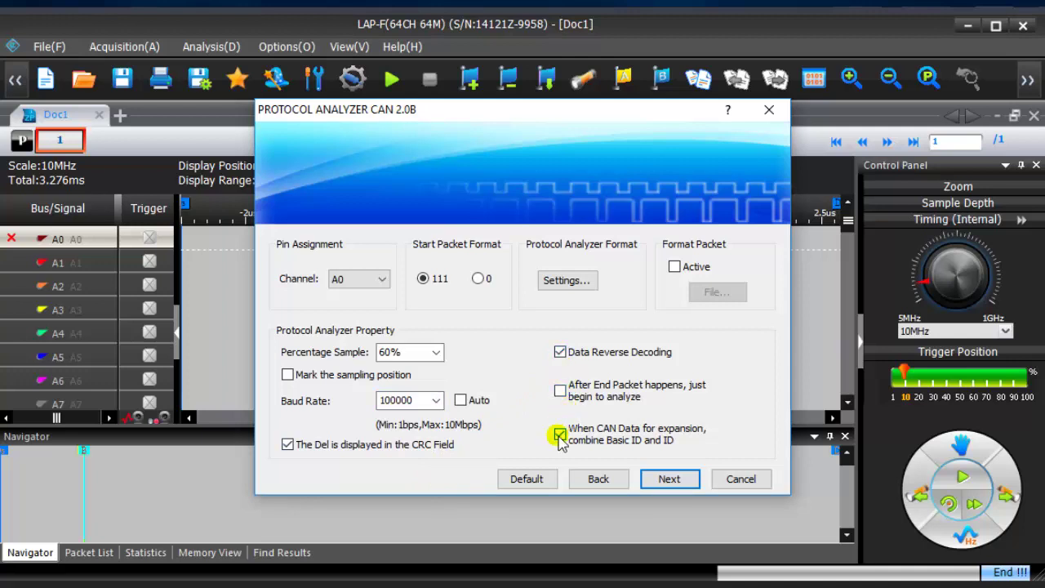
left_click(667, 478)
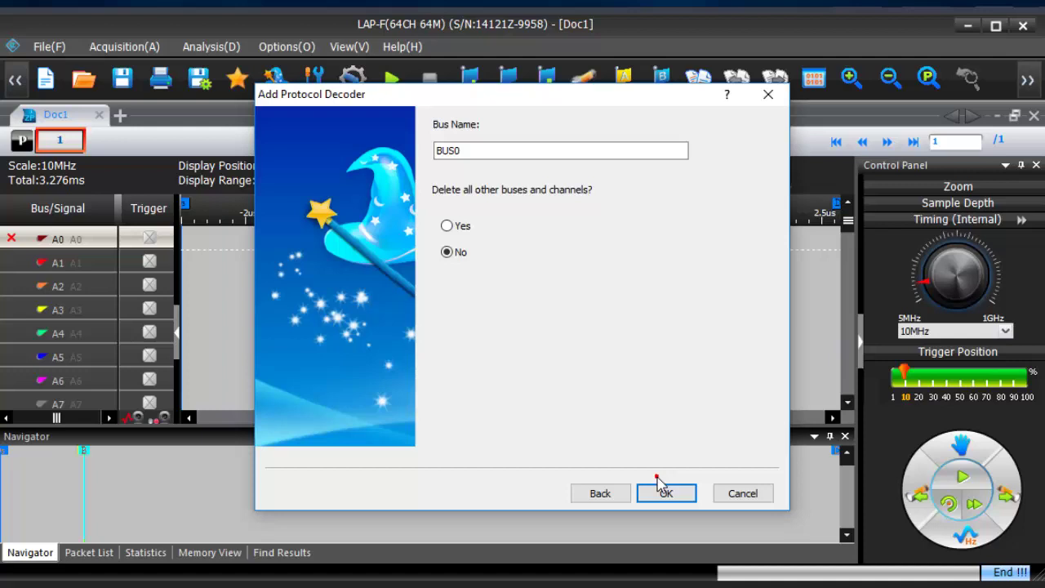
left_click(459, 226)
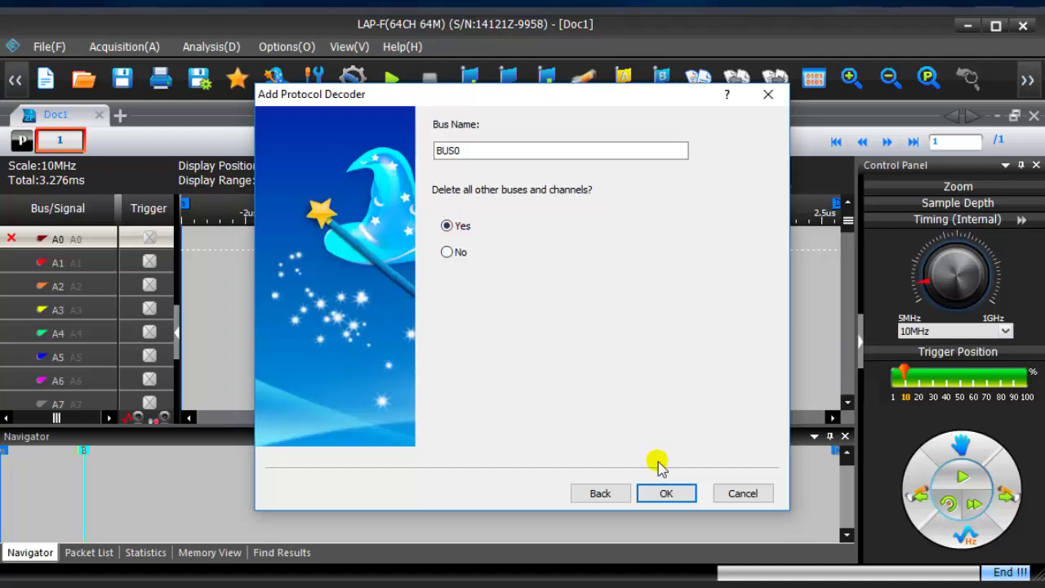
left_click(667, 494)
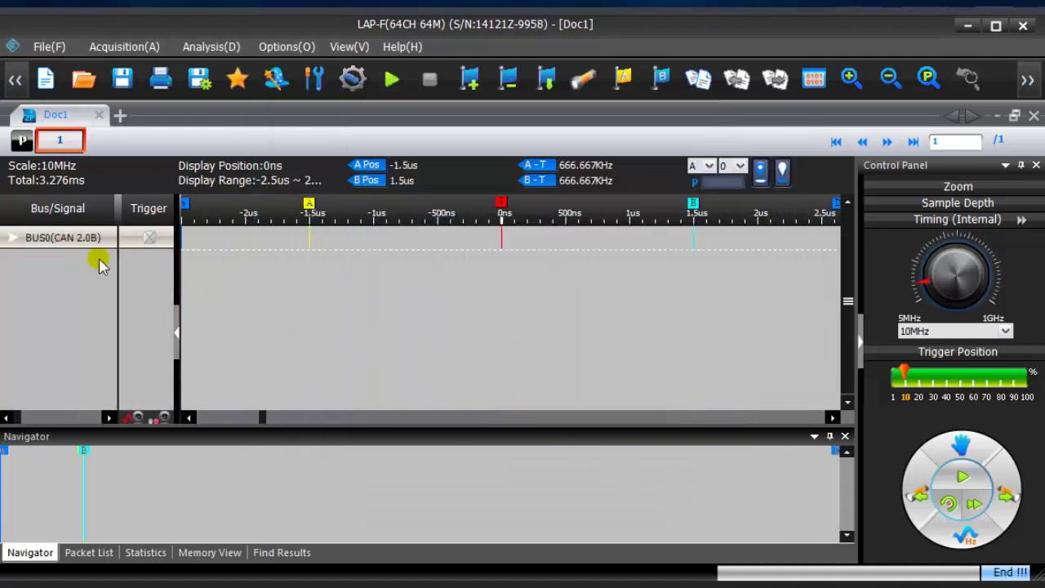
- Expand BUS0, put an edge trigger on its CAN signal, and run a single capture
left_click(14, 238)
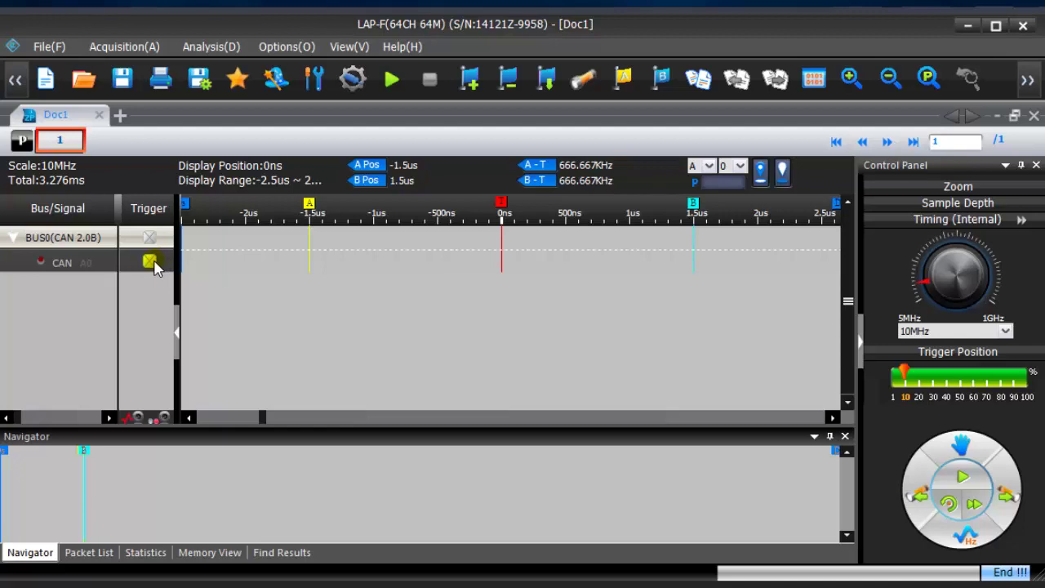
left_click(151, 262)
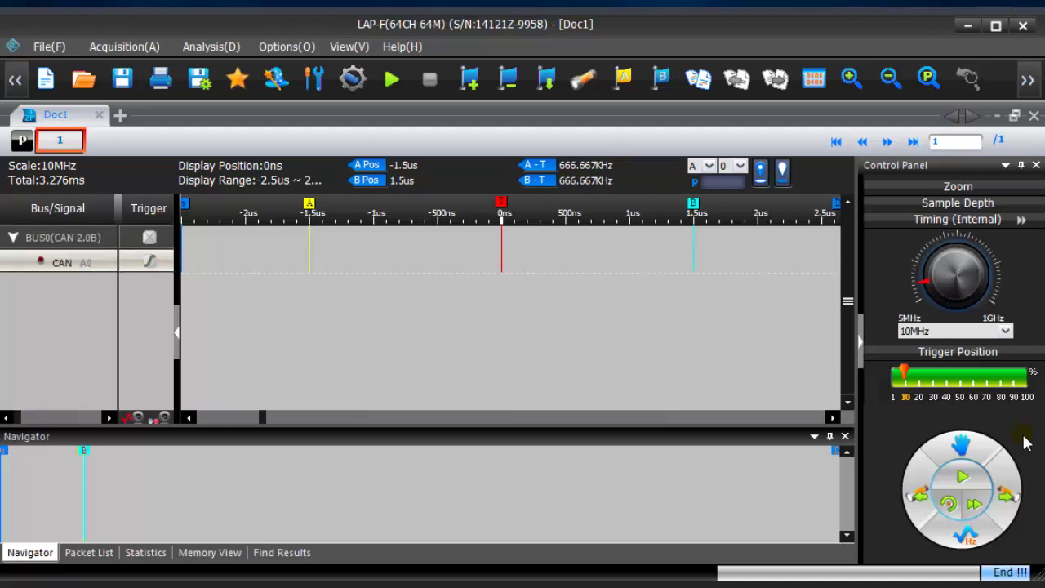
left_click(964, 477)
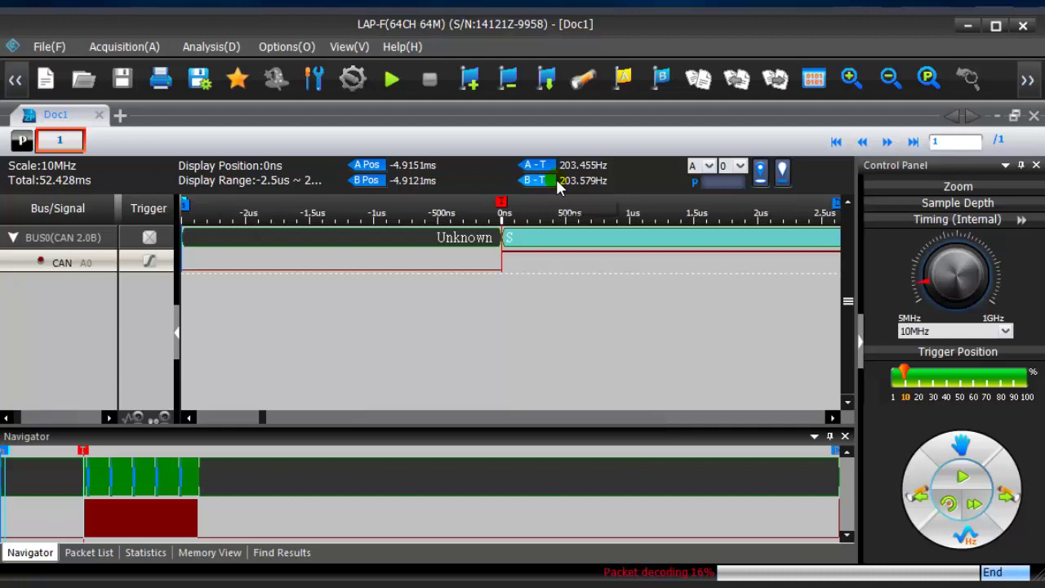
- Zoom out to the full capture and show an enlarged Packet List of decoded frames
left_click(22, 147)
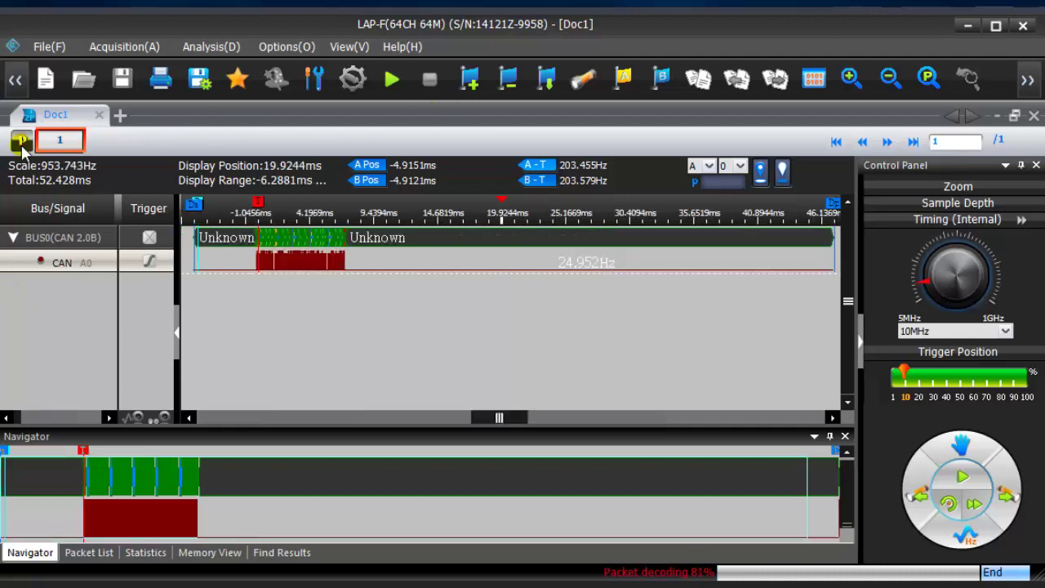
left_click(86, 552)
left_click_drag(359, 433, 361, 318)
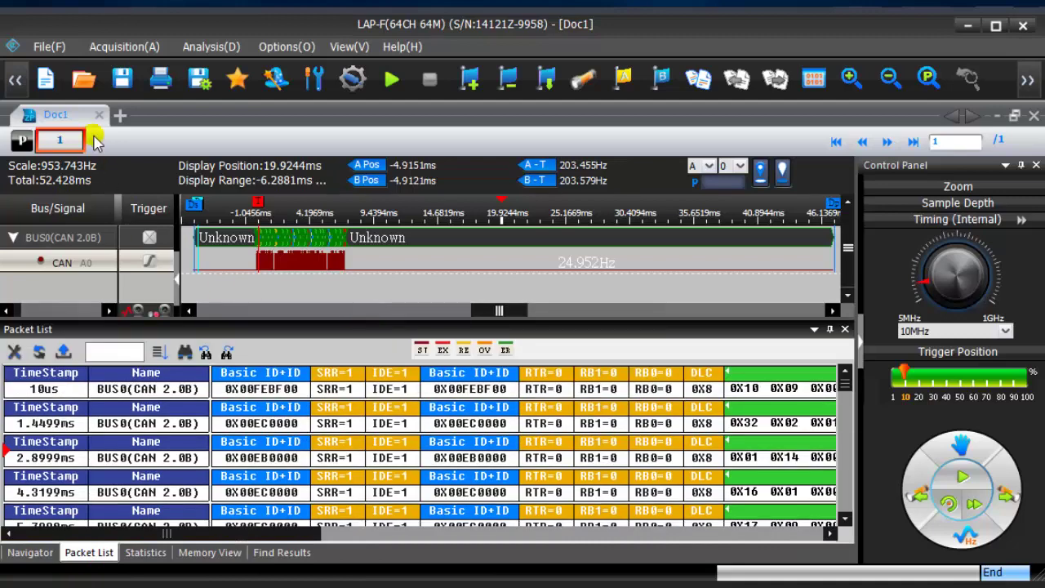
- Zoom the CAN waveform into the start of the burst and the first frame's identifier
mouse_move(245, 250)
left_mouse_down()
mouse_move(272, 272)
mouse_move(335, 292)
mouse_move(452, 298)
left_mouse_up()
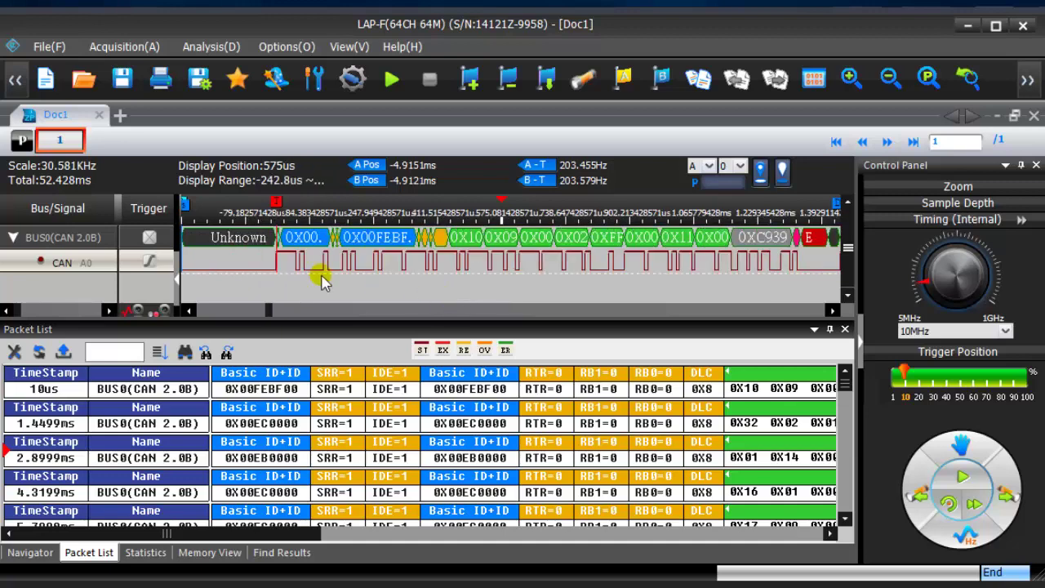
left_click_drag(259, 259, 465, 303)
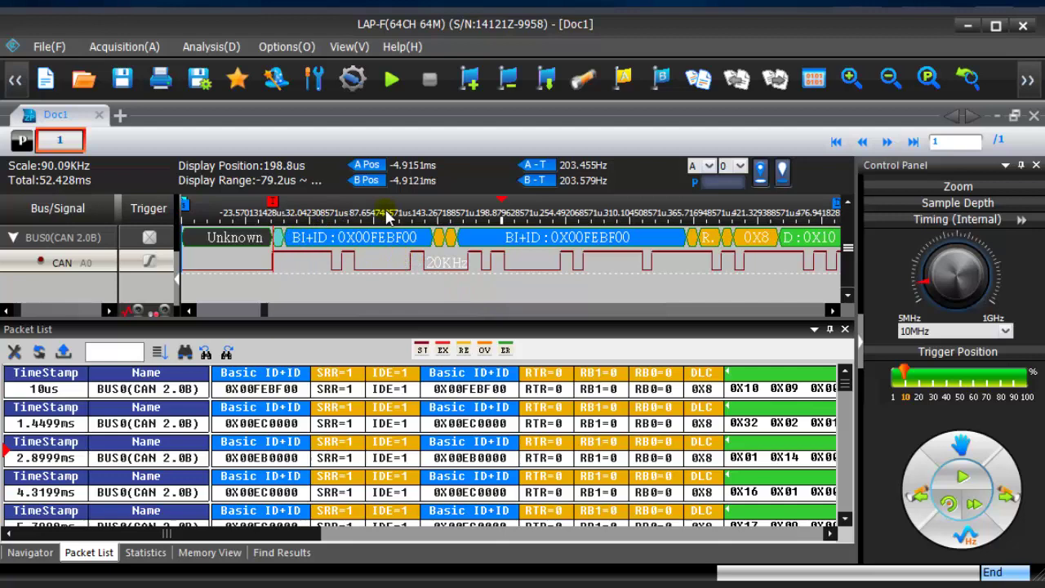
mouse_move(418, 253)
left_mouse_down()
mouse_move(351, 270)
mouse_move(335, 300)
left_mouse_up()
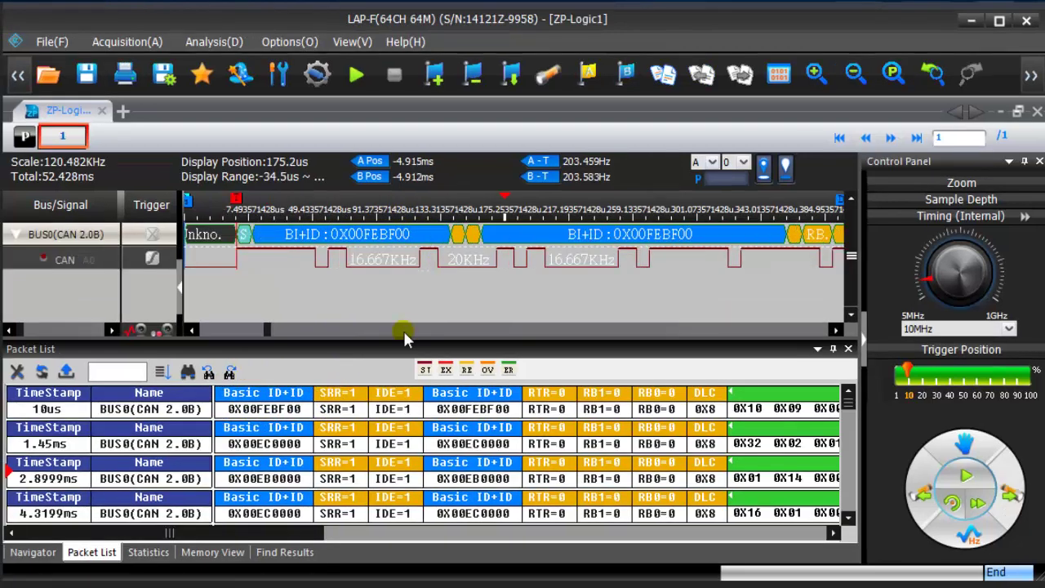
- Switch BUS0's numeric base to Binary for the waveform and packet list
right_click(111, 237)
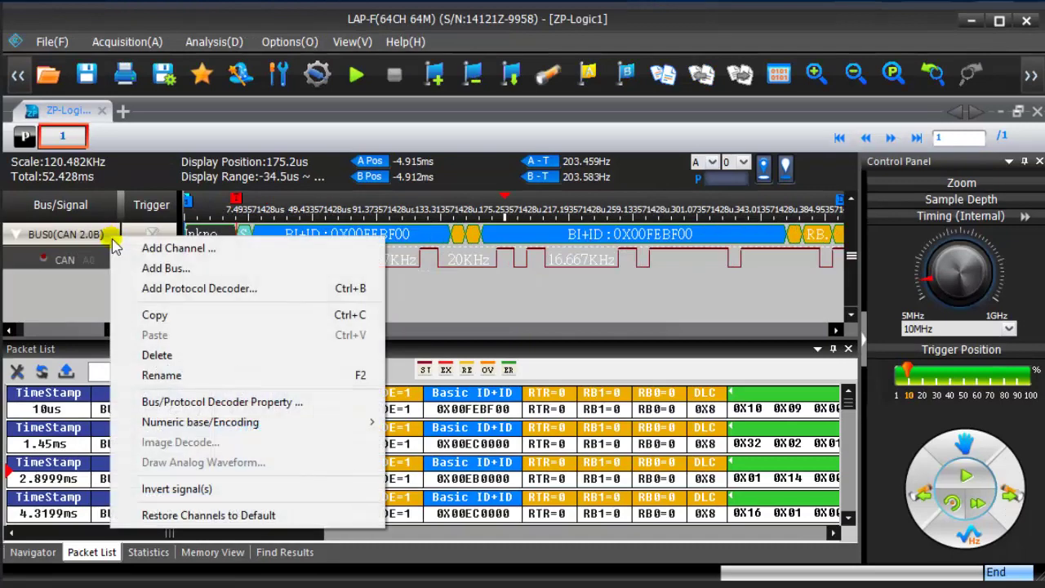
mouse_move(196, 422)
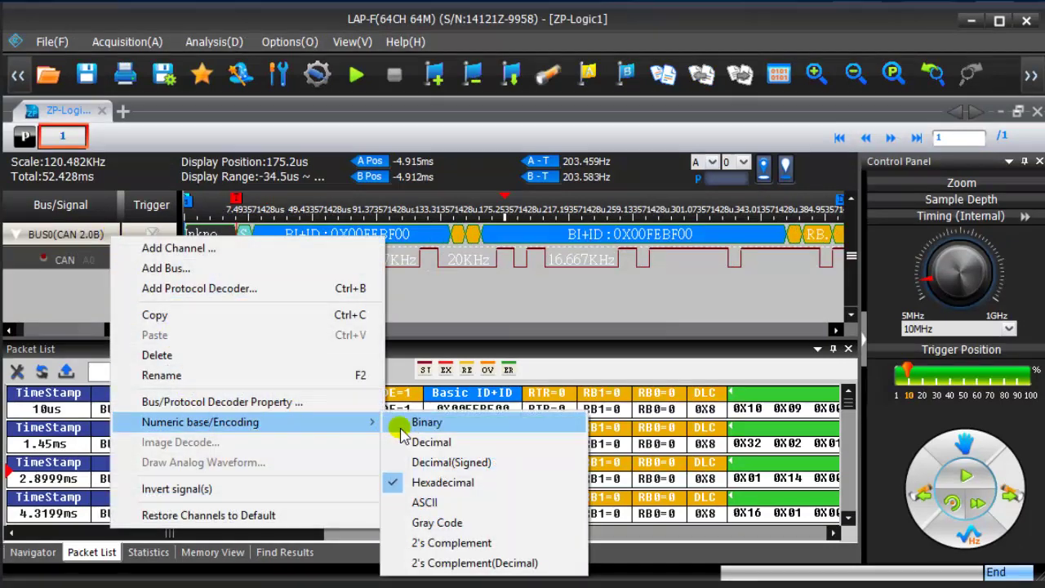
left_click(403, 423)
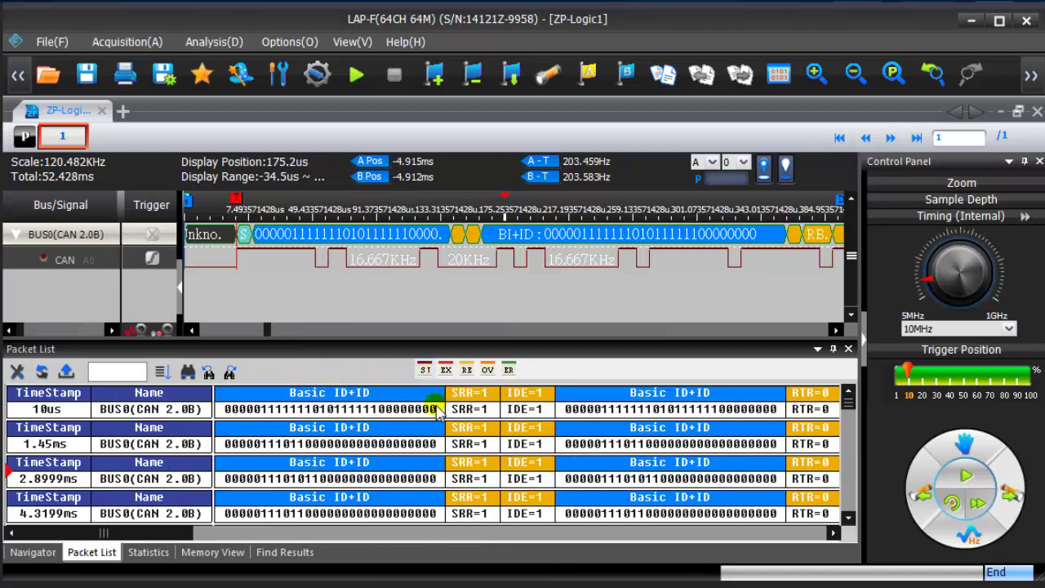
key("alt+Tab")
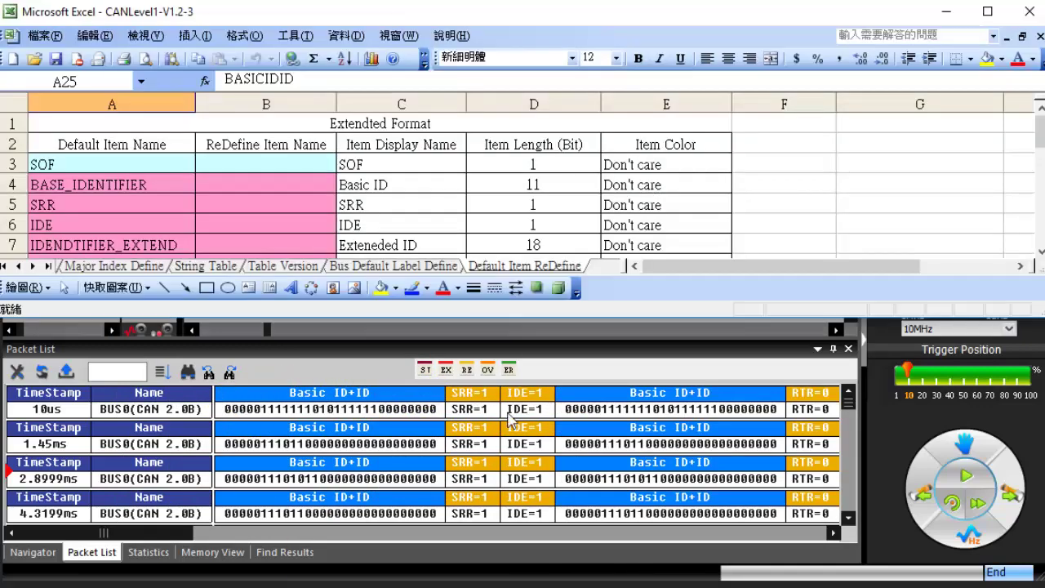
scroll(555, 177, "down", 7)
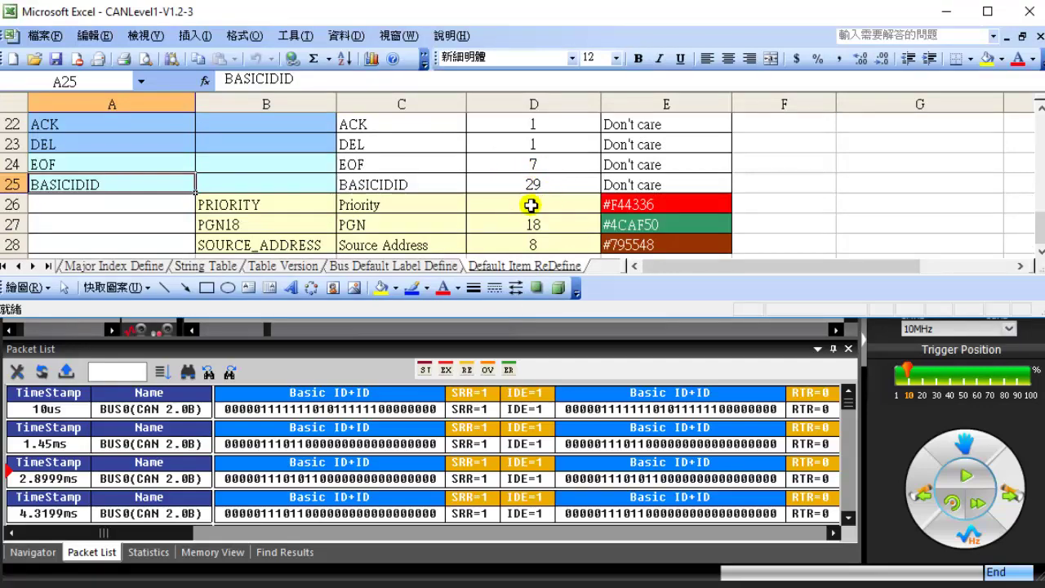
left_click(362, 356)
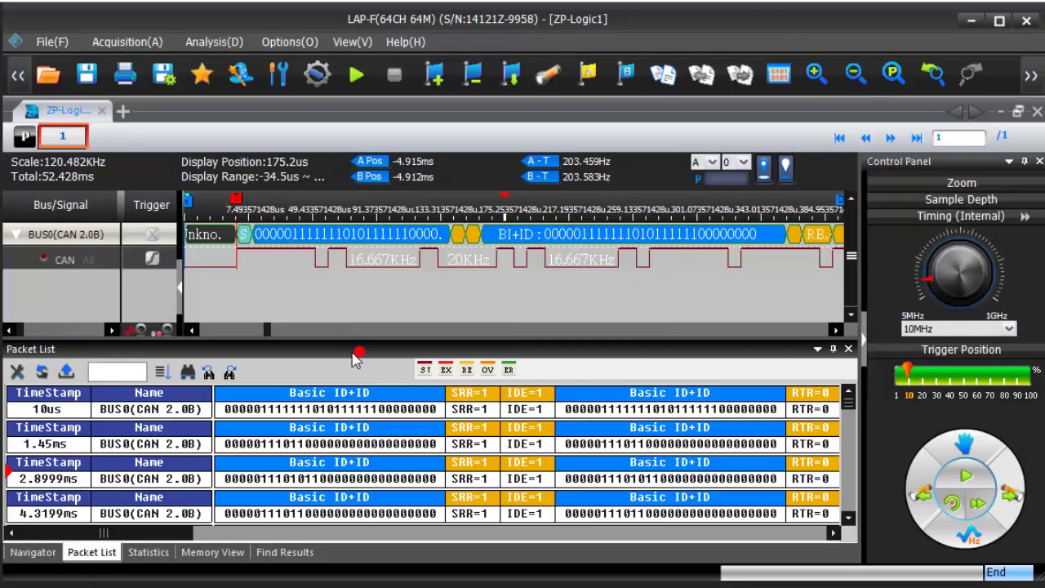
right_click(82, 235)
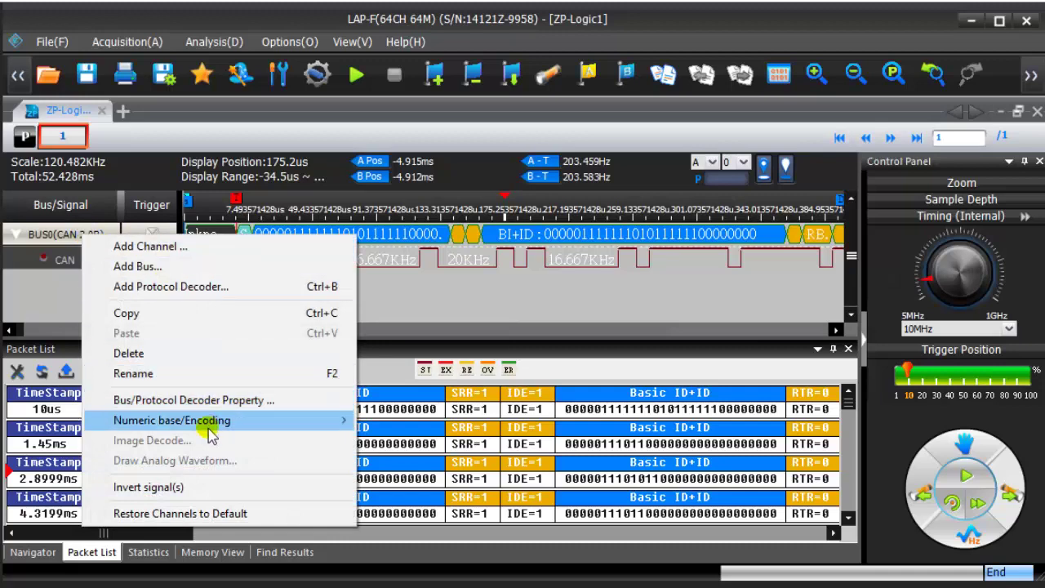
- Return BUS0's numeric base to Hexadecimal and save the capture as ZP-Logic1
mouse_move(209, 429)
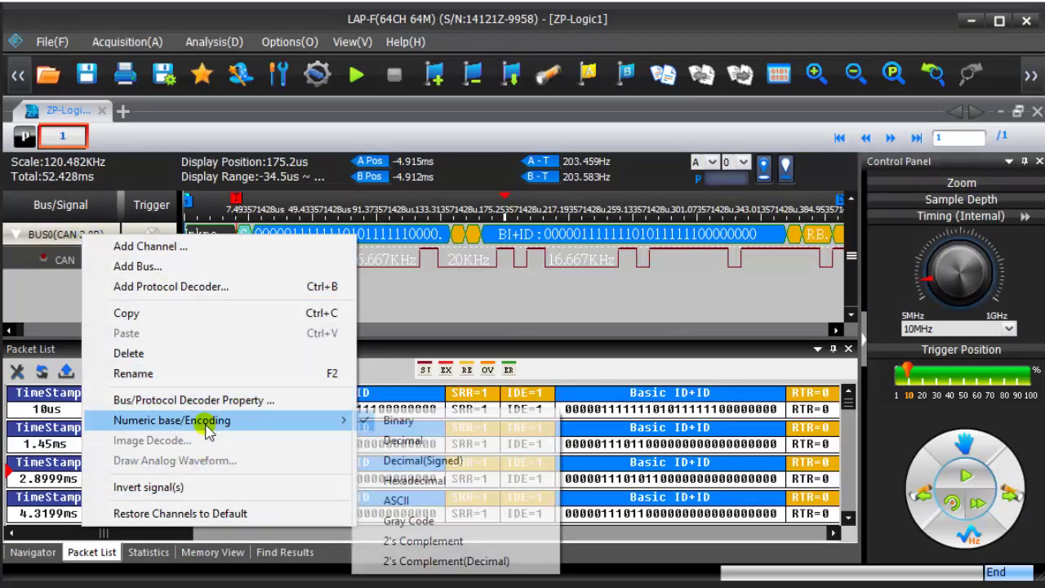
left_click(452, 480)
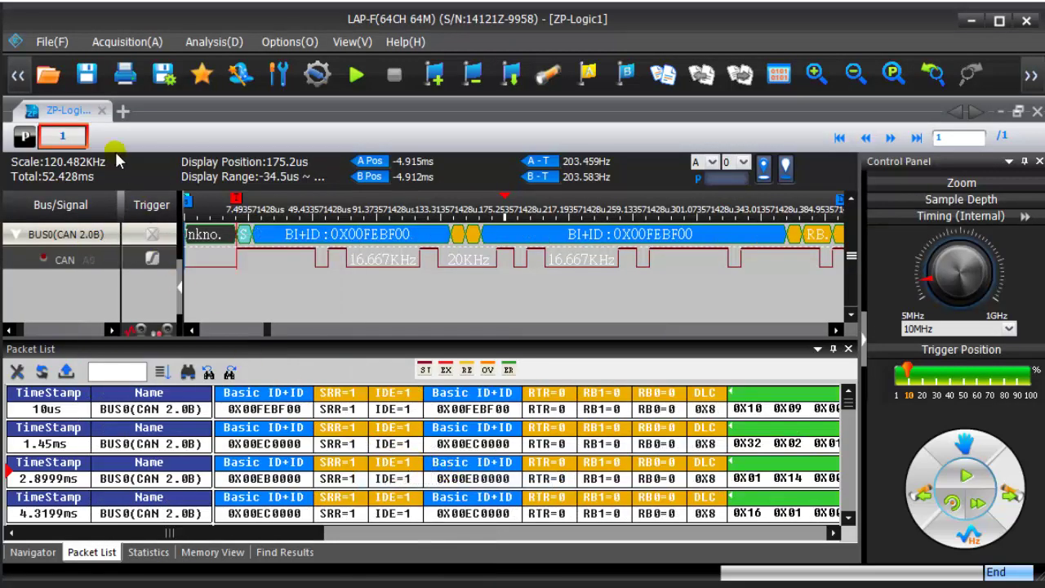
left_click(53, 43)
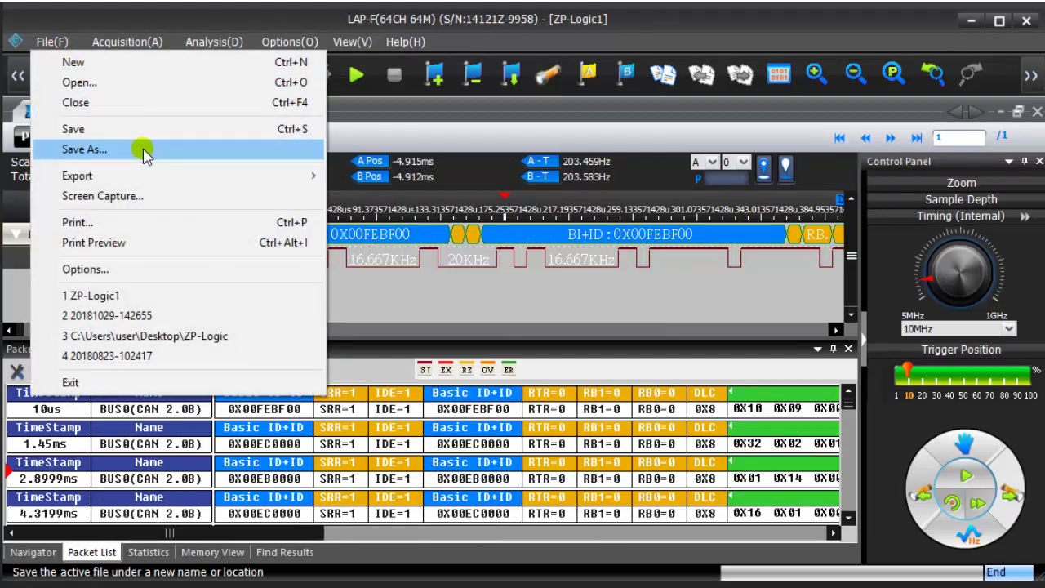
left_click(143, 157)
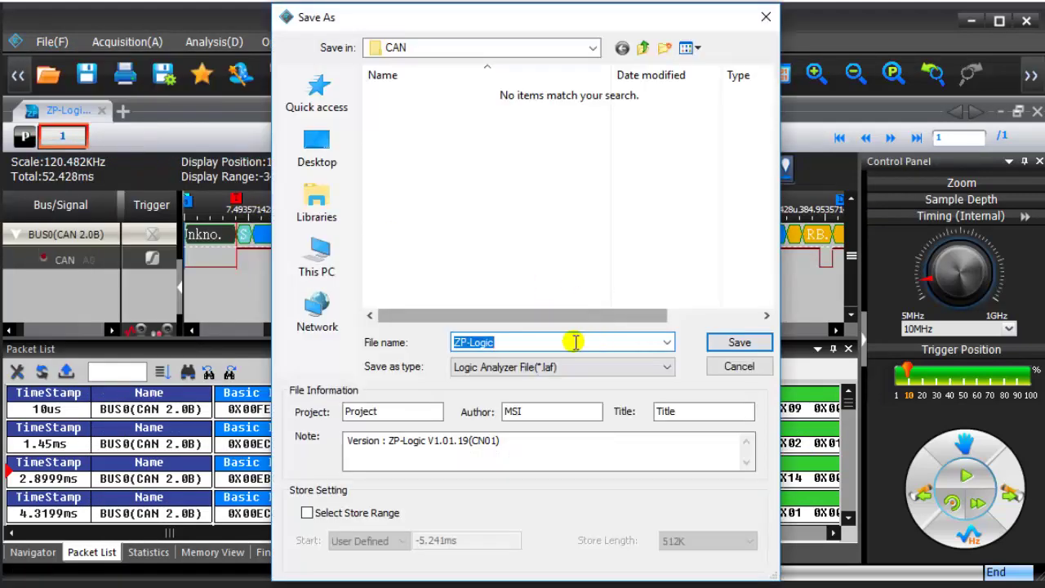
left_click(576, 343)
type("1")
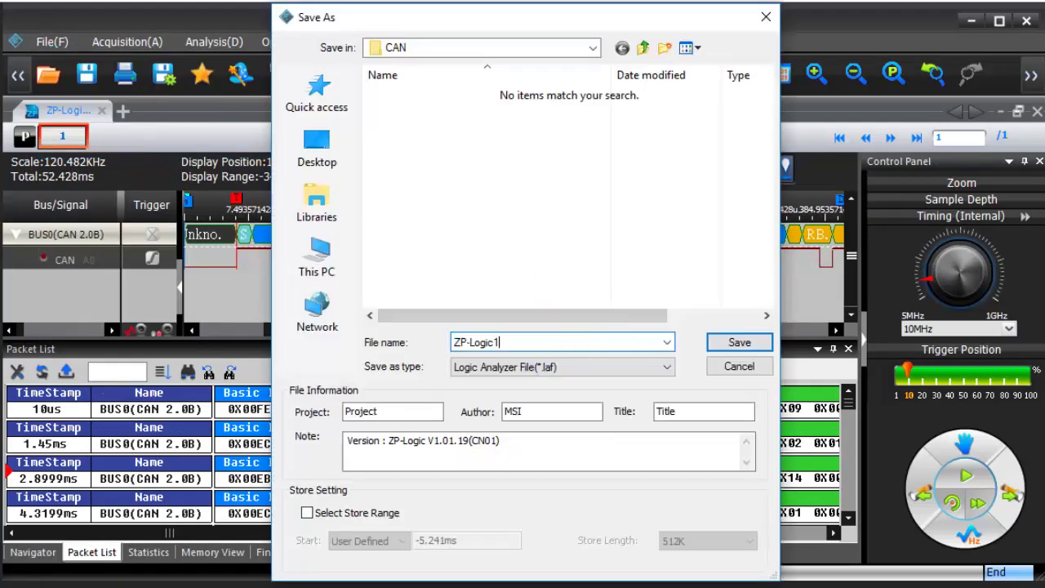
left_click(739, 343)
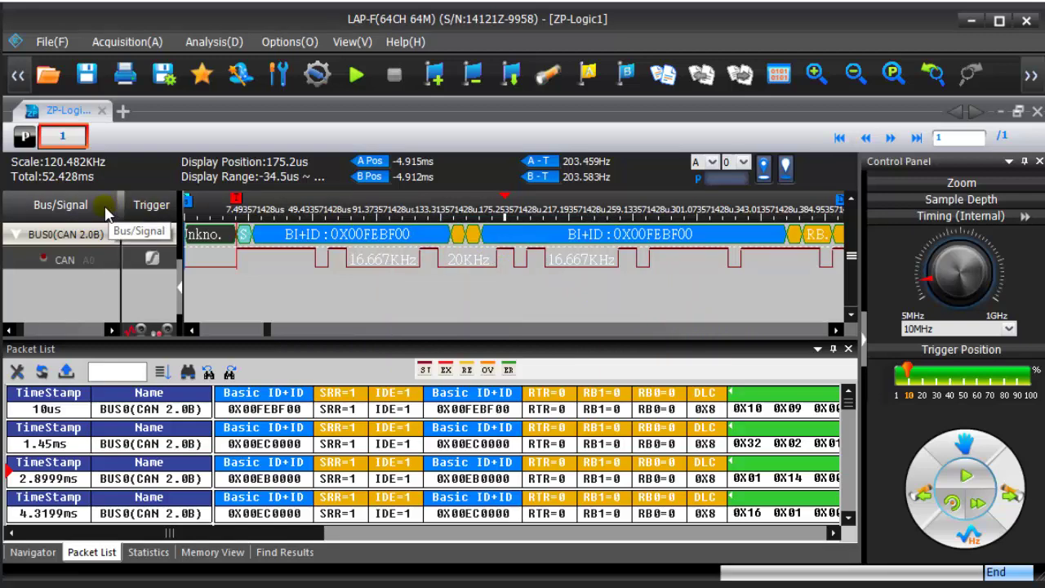
- Open BUS0's CAN decoder settings, enable packet formatting from a file, and close the Excel workbook
right_click(81, 234)
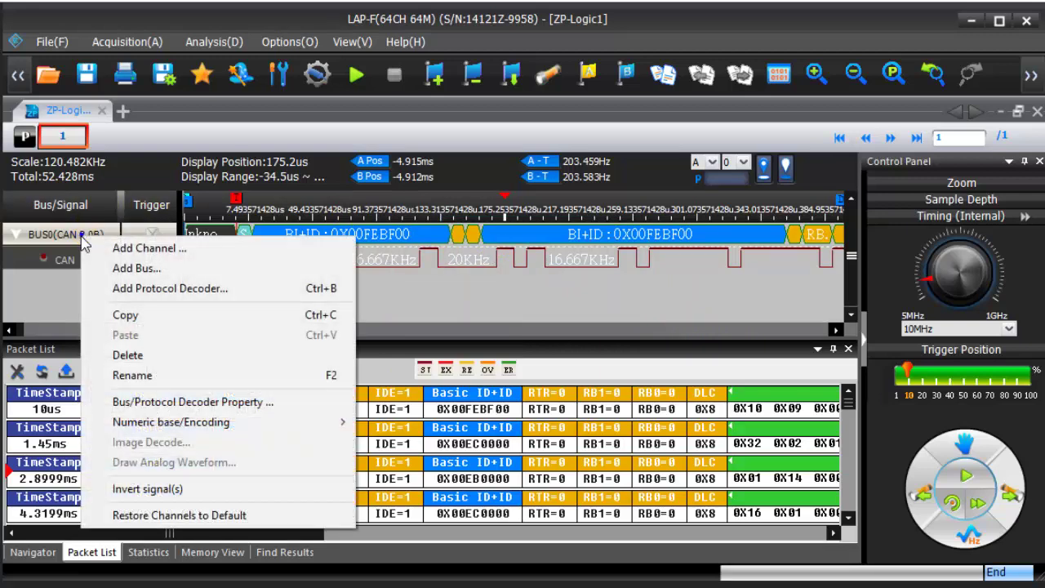
left_click(243, 403)
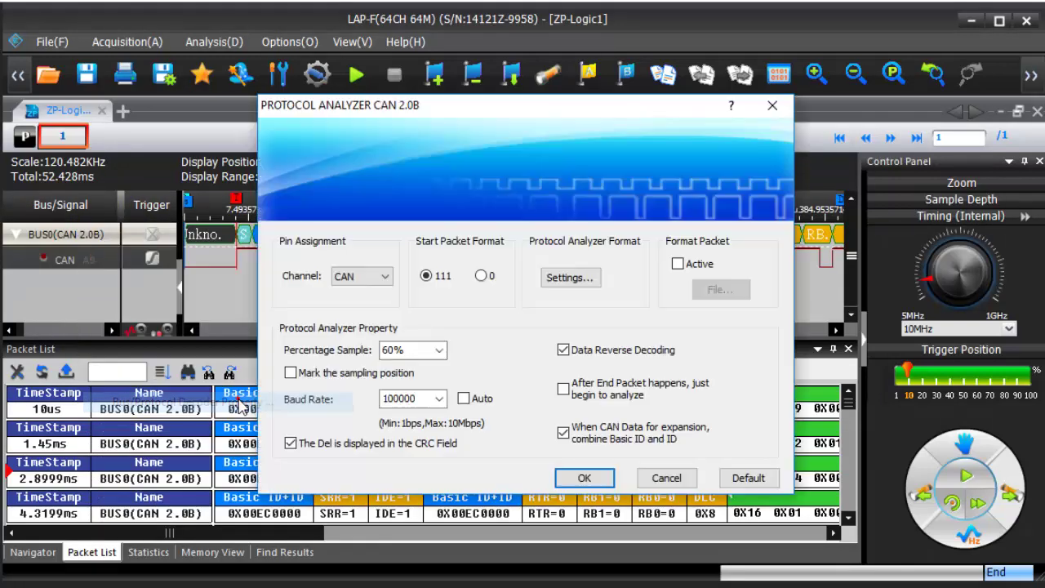
left_click(680, 264)
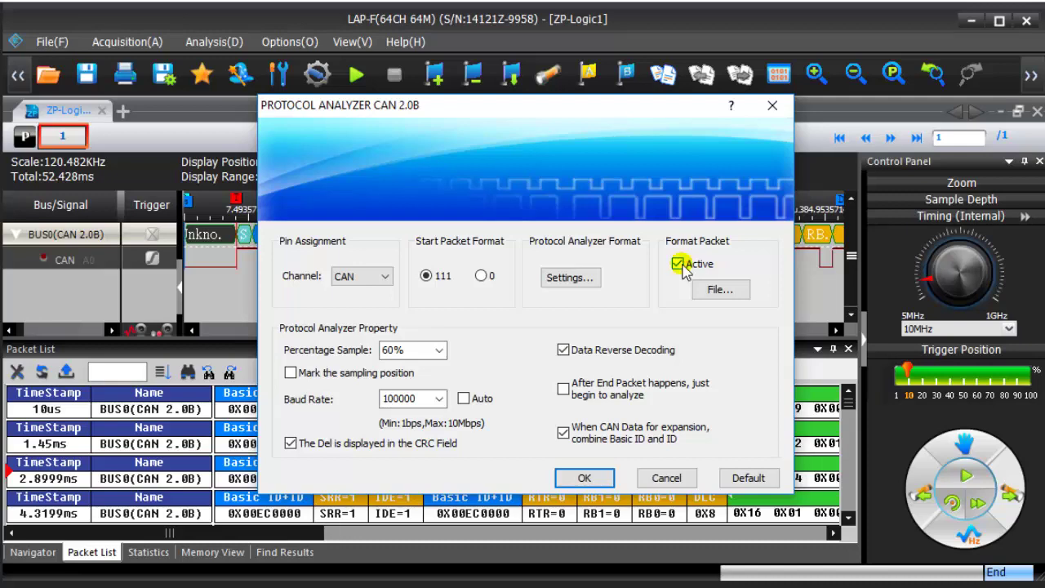
key("alt+Tab")
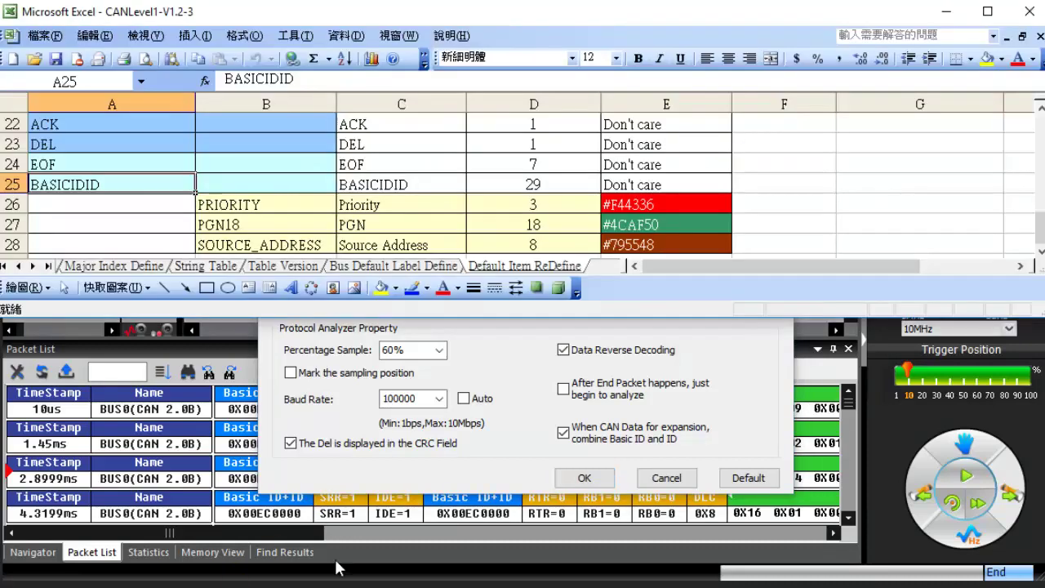
left_click(1036, 25)
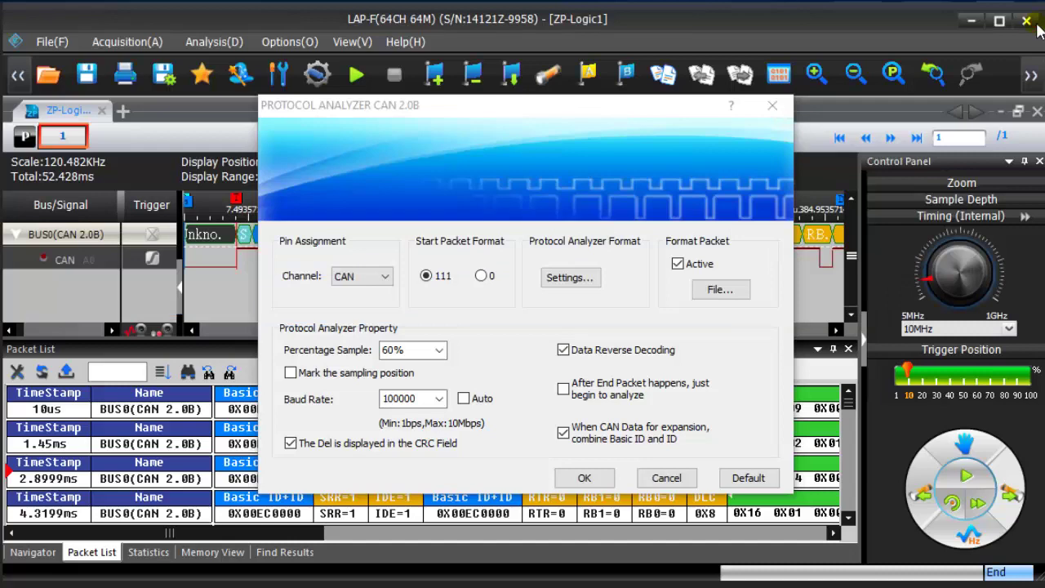
- Load CANLevel1-V1.2-3 as the packet format file and apply it to decode the capture
left_click(719, 290)
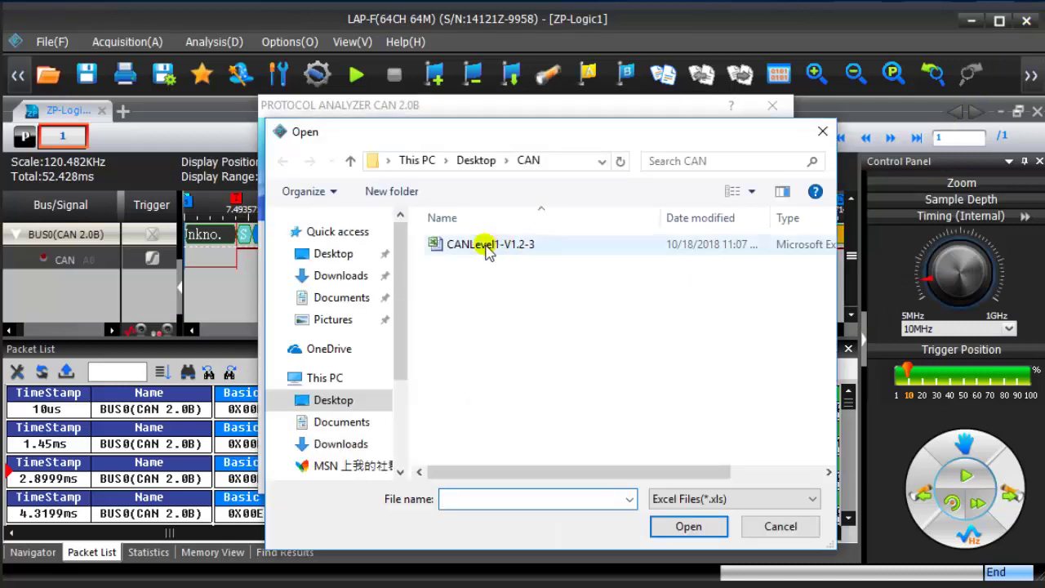
left_click(483, 249)
double_click(484, 249)
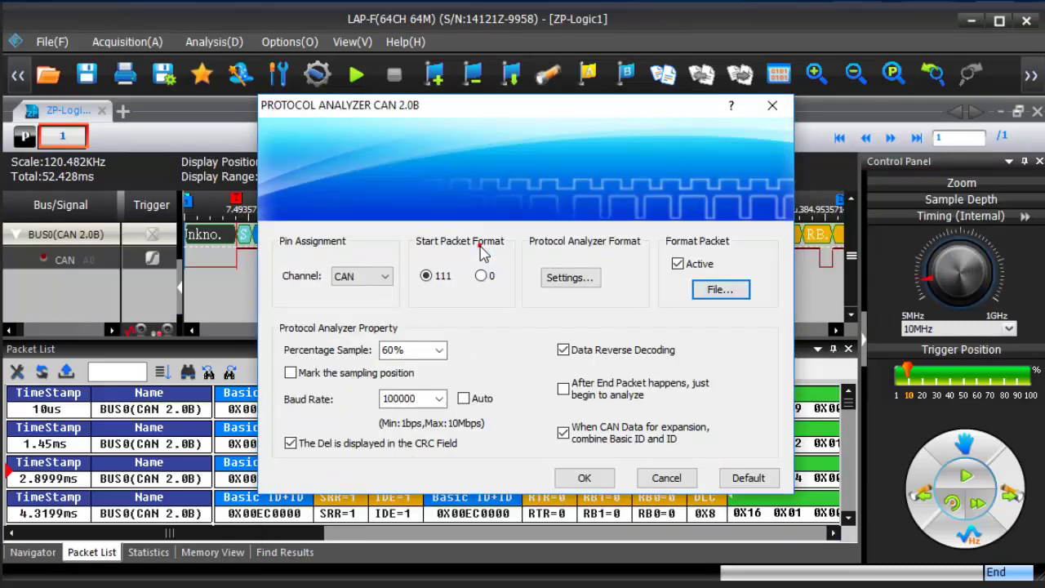
left_click(584, 479)
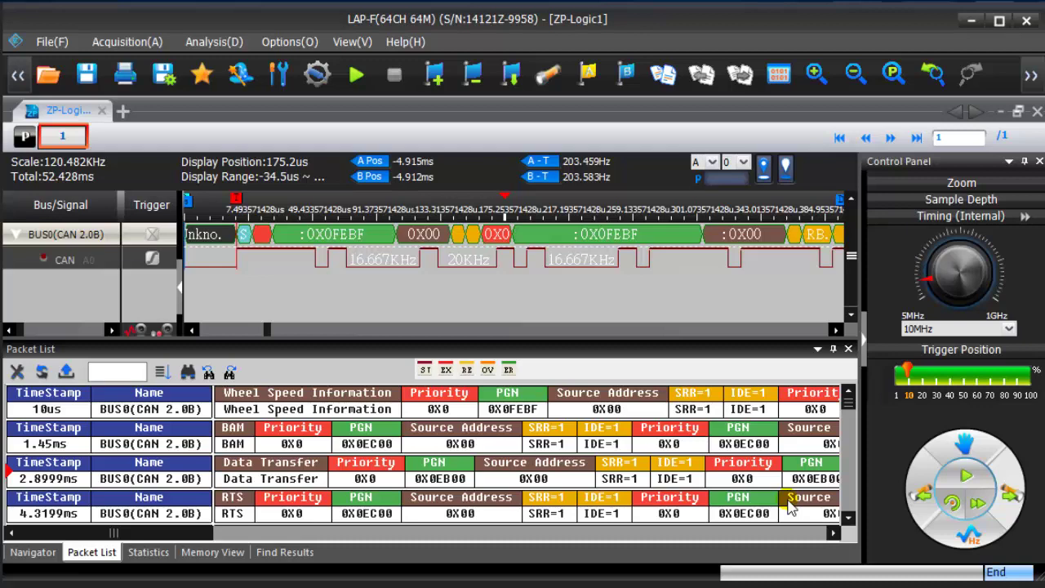
- Save the formatted capture as a new file ZP-Logic2, then bring the CAN folder forward
left_click(56, 42)
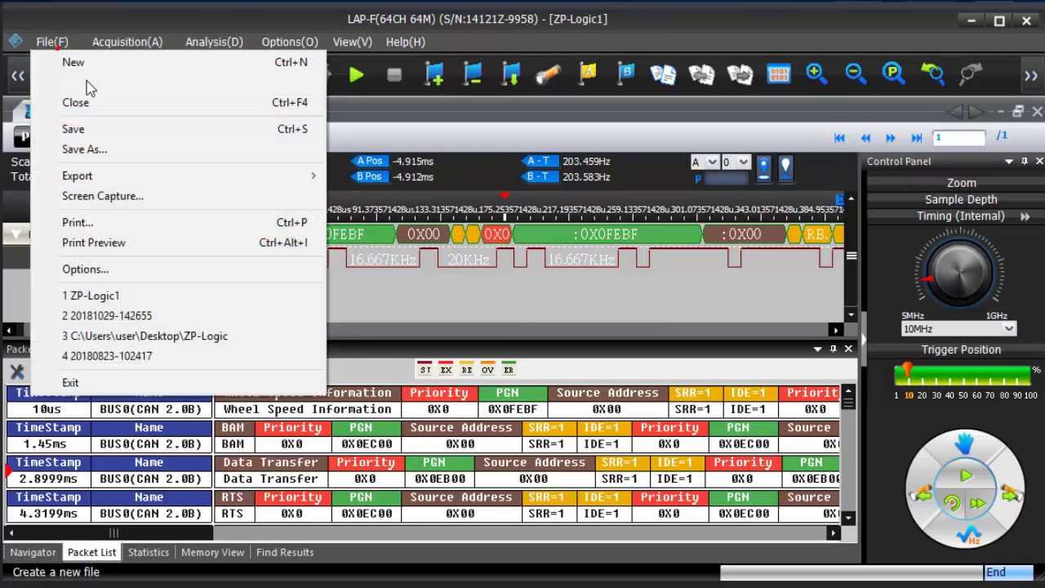
left_click(137, 154)
left_click(560, 338)
key("BackSpace")
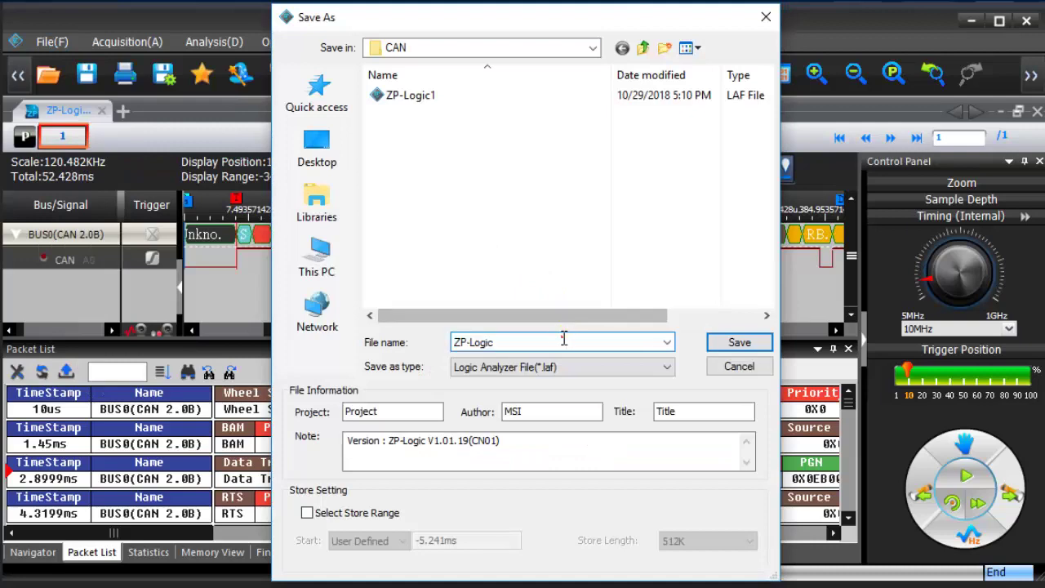
type("2")
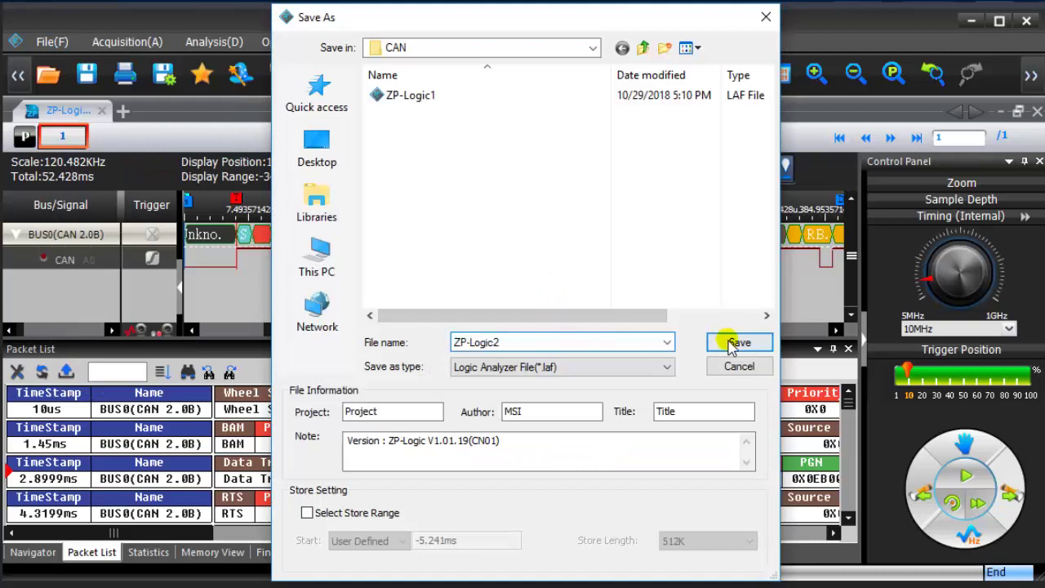
left_click(727, 342)
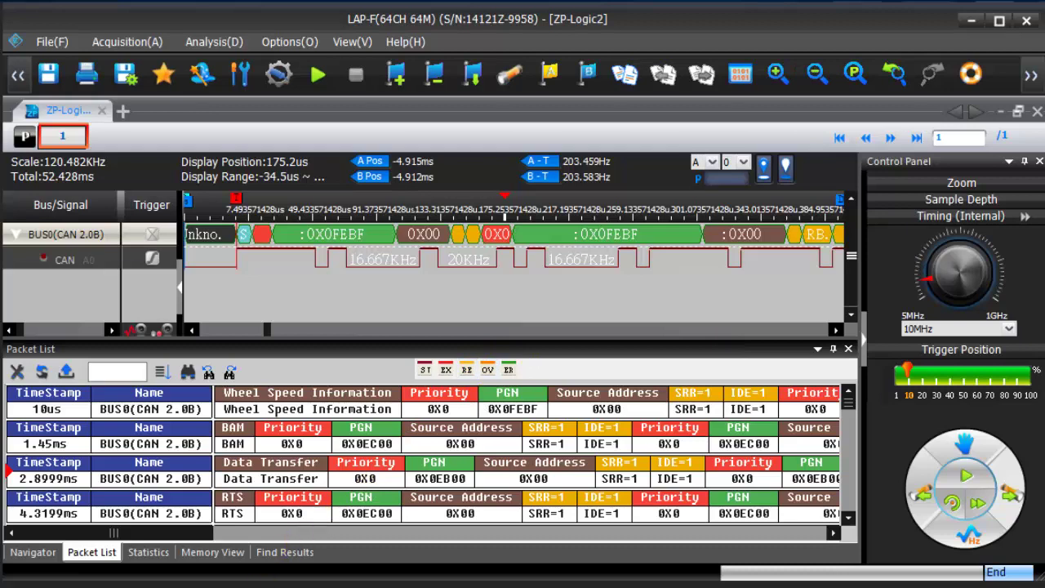
left_click(220, 543)
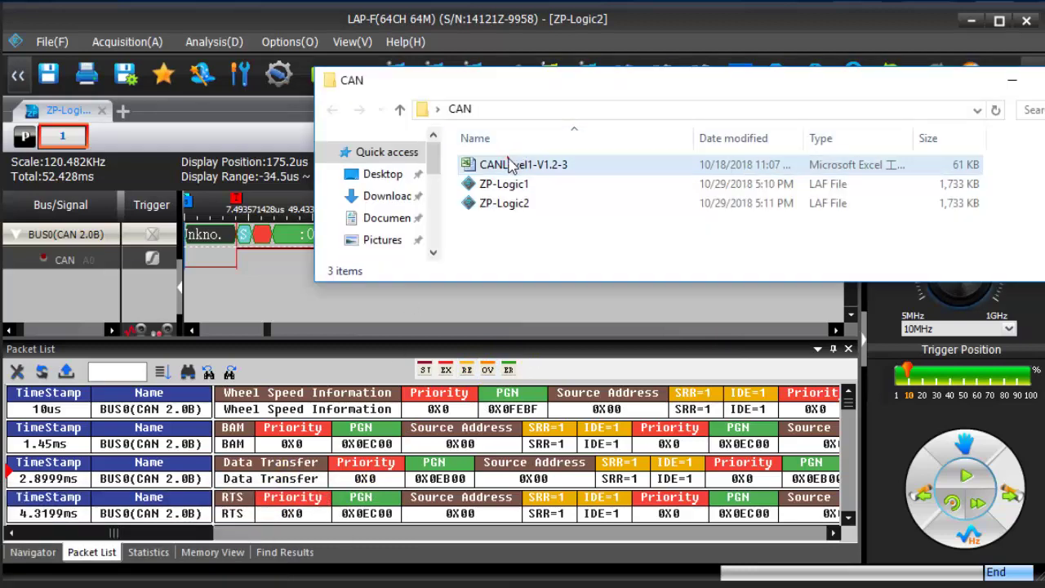
- Open the CANLevel1-V1.2-3 workbook in Excel and review its Default Item ReDefine sheet
double_click(510, 165)
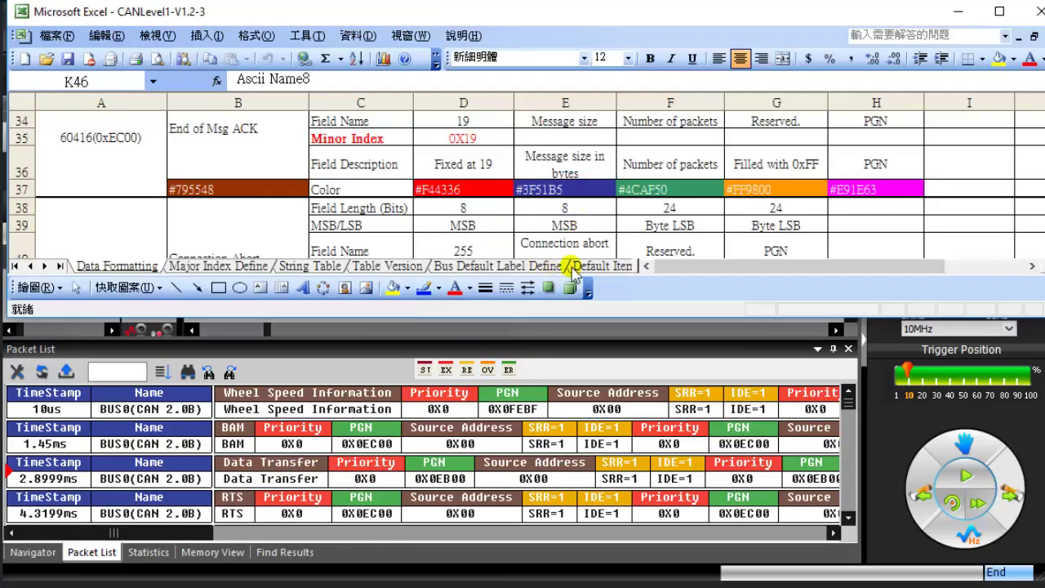
left_click(576, 267)
scroll(571, 200, "down", 6)
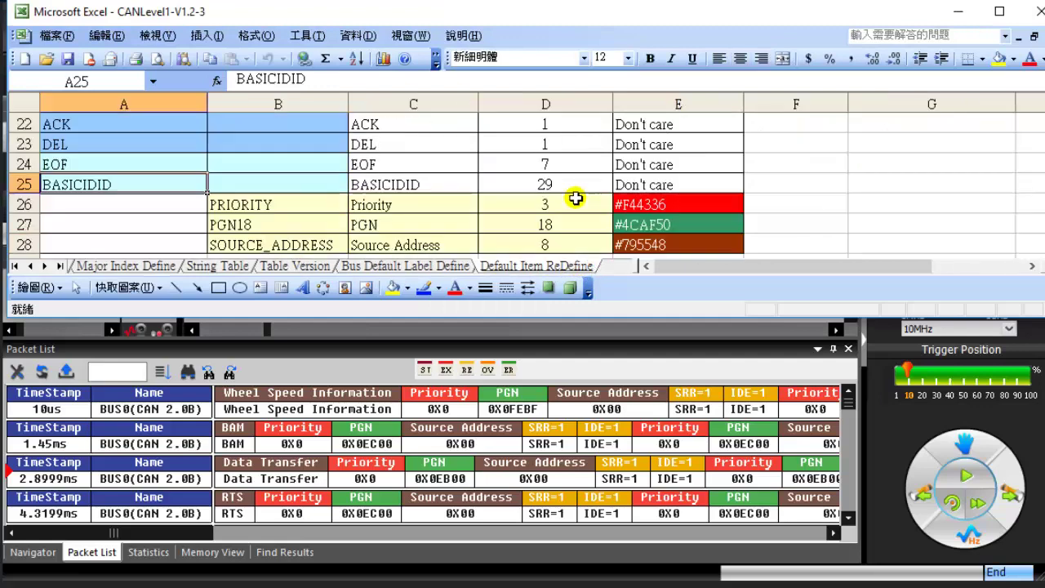
scroll(575, 199, "down", 1)
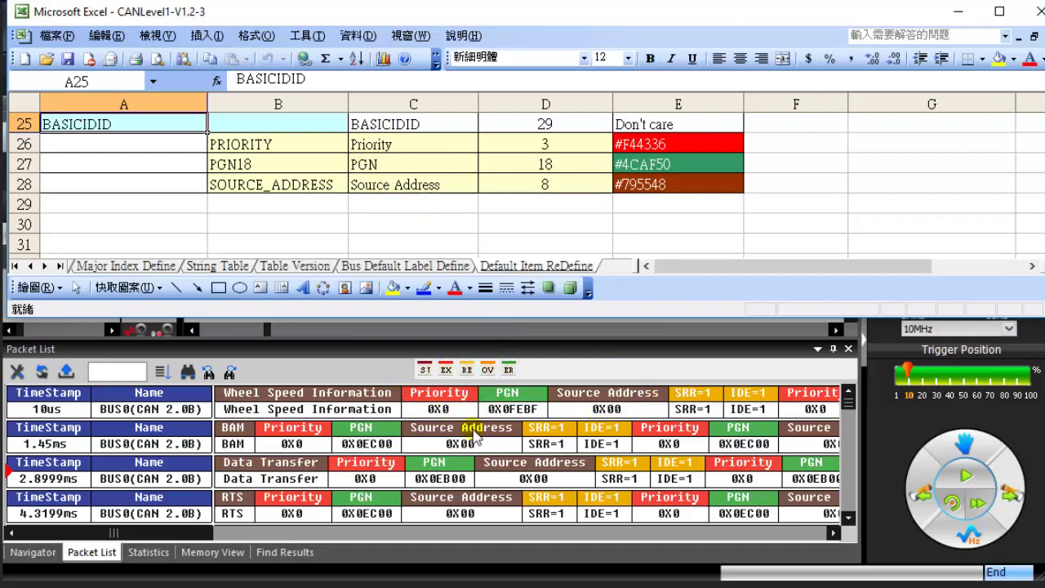
- Review the Data Formatting sheet's field definitions, then return to the analyzer window
left_click(14, 266)
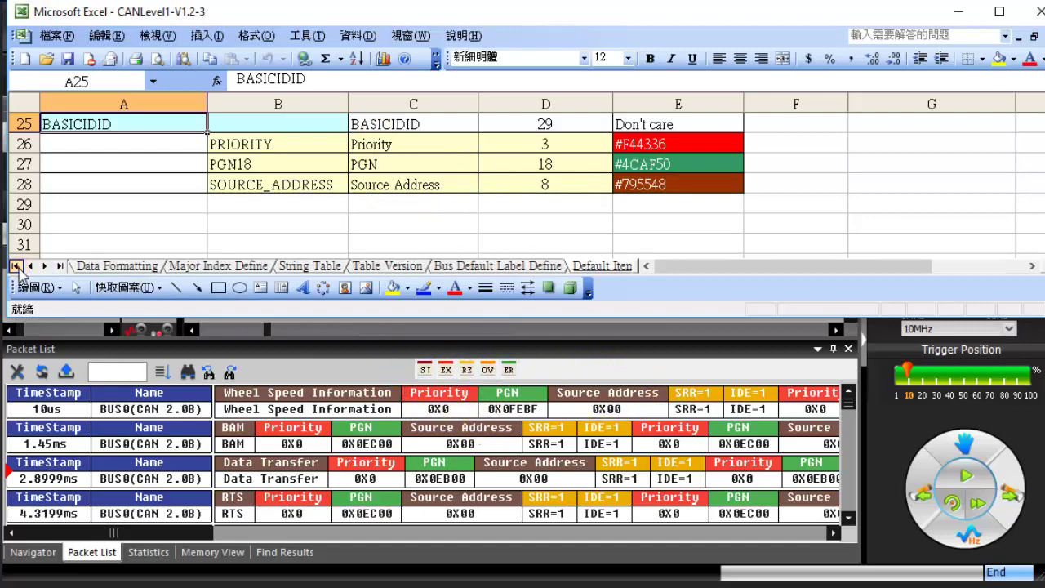
left_click(100, 267)
scroll(496, 180, "up", 11)
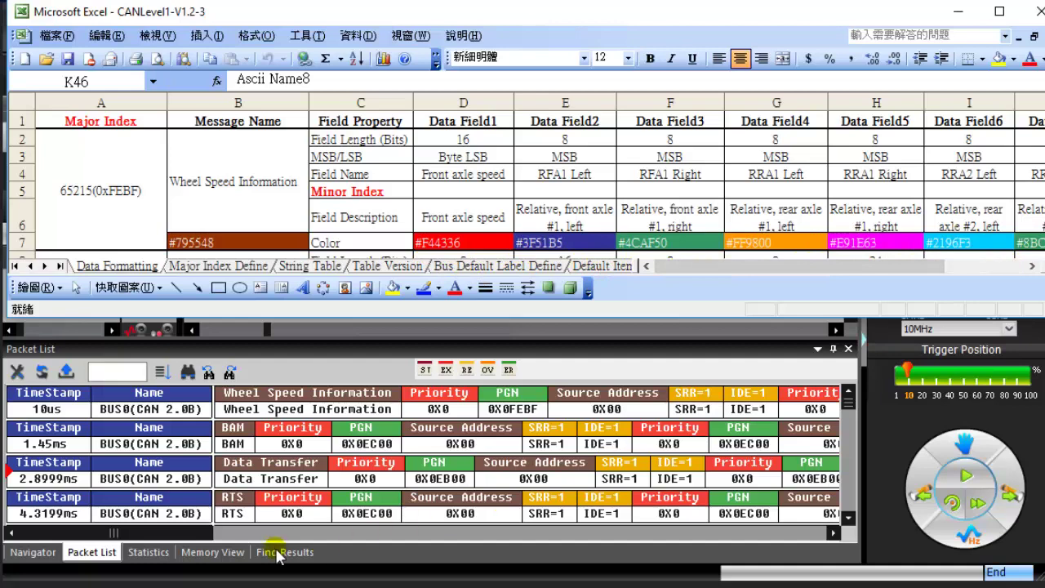
left_click(199, 533)
left_click_drag(201, 536, 474, 547)
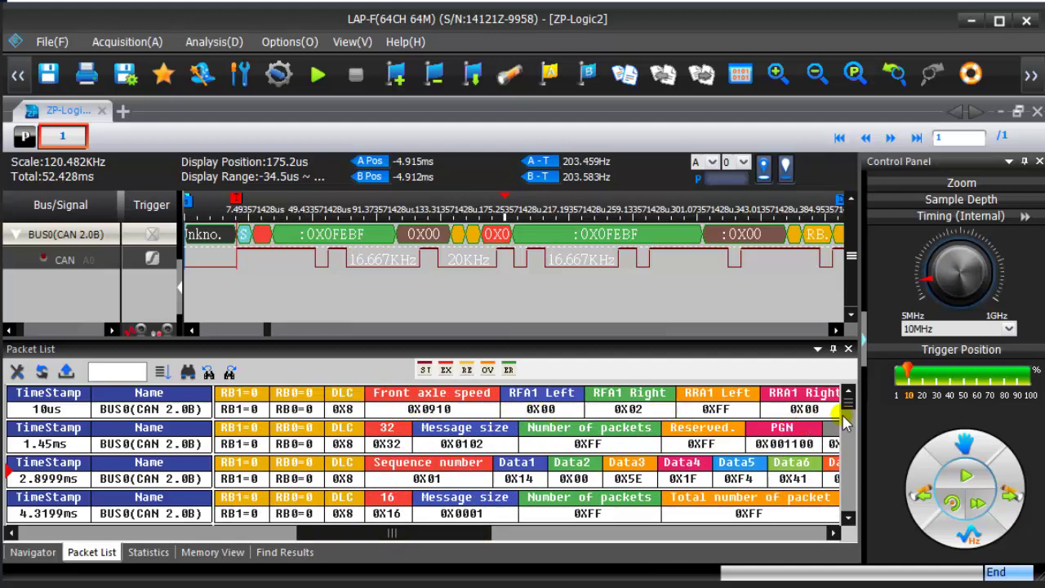
left_click_drag(465, 545, 176, 543)
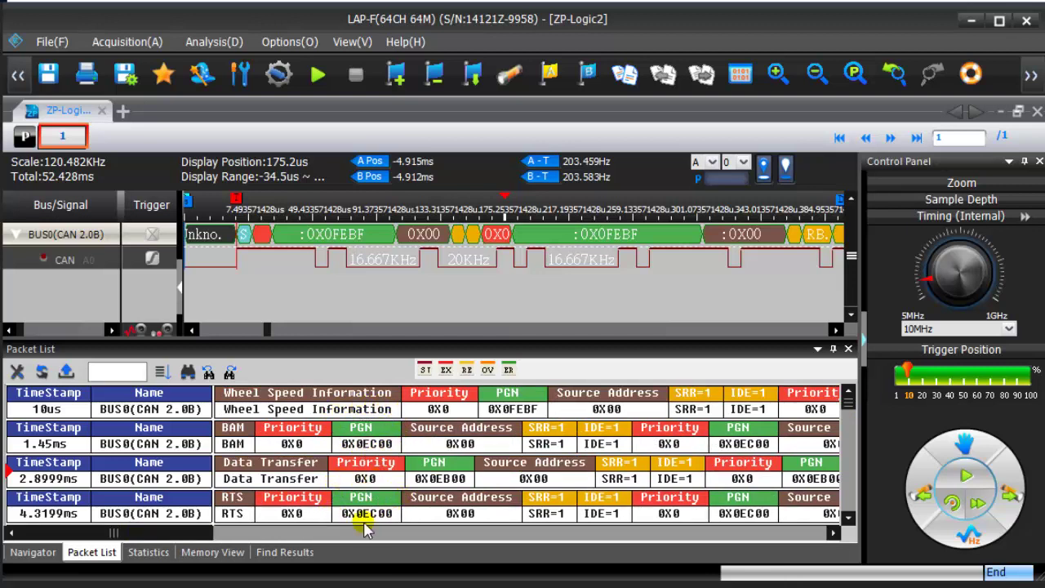
key("alt+Tab")
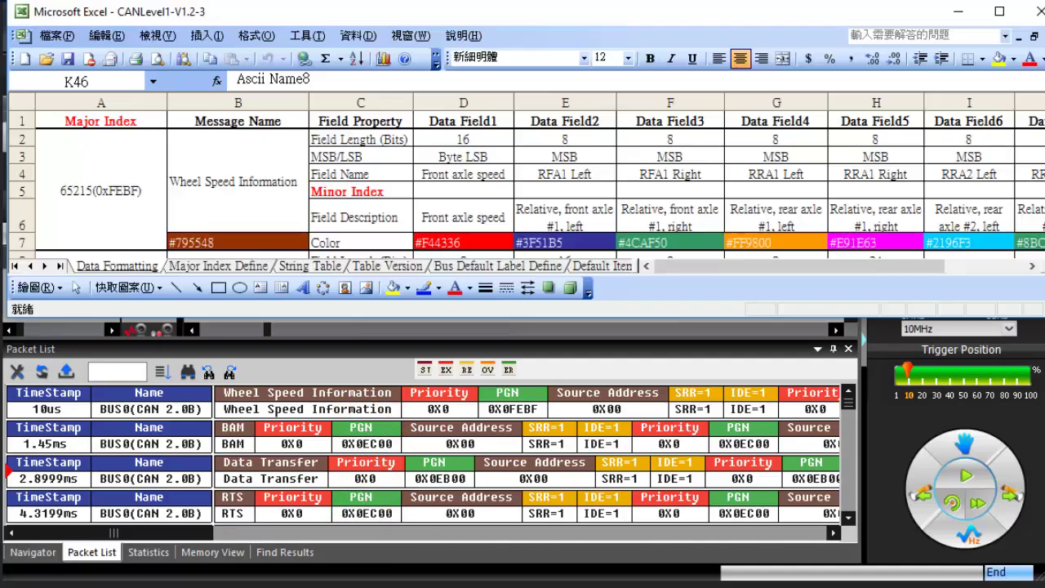
scroll(412, 172, "down", 2)
scroll(416, 173, "down", 1)
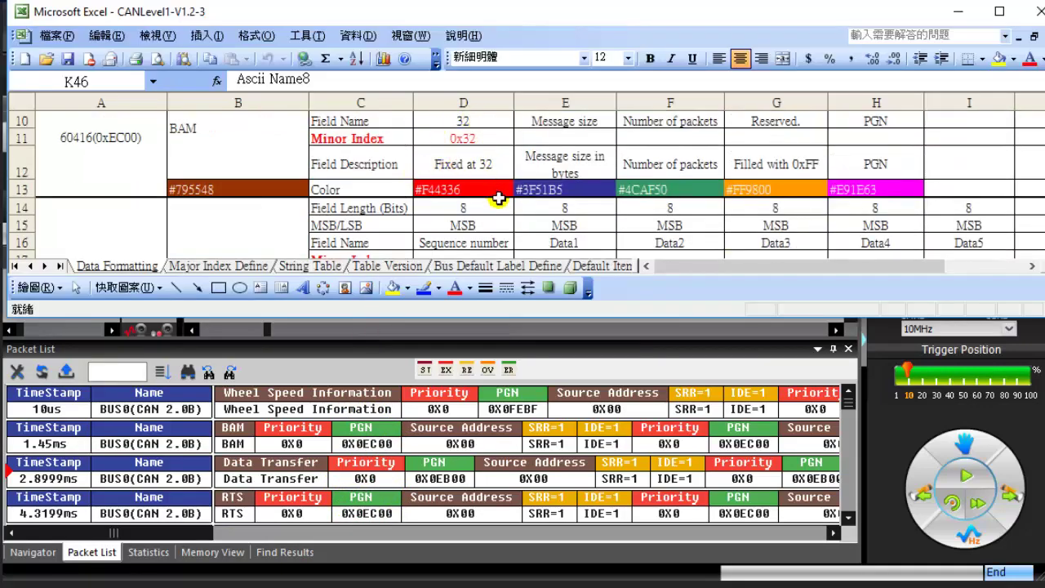
scroll(494, 200, "down", 3)
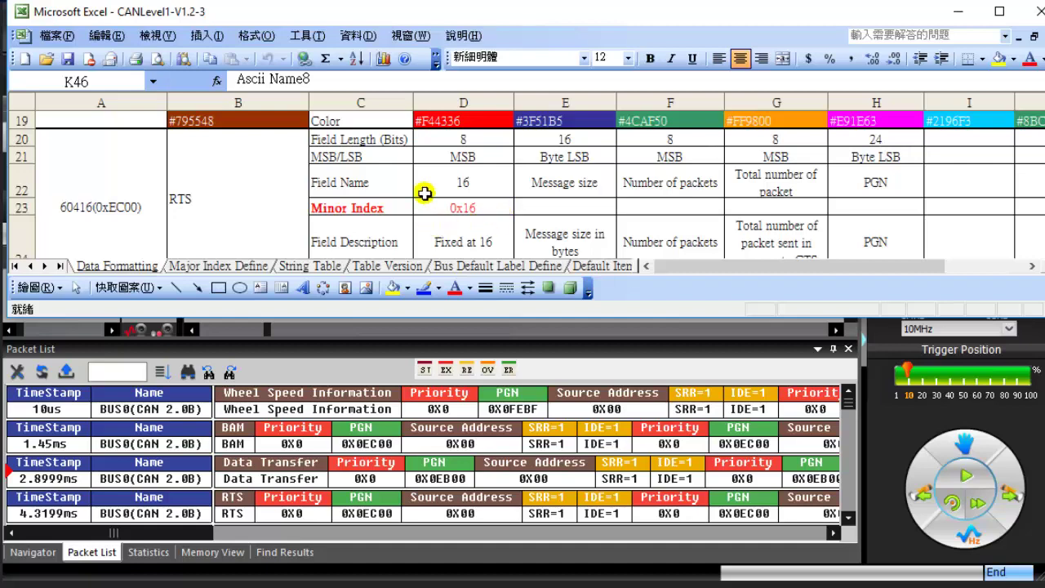
left_click_drag(148, 536, 347, 540)
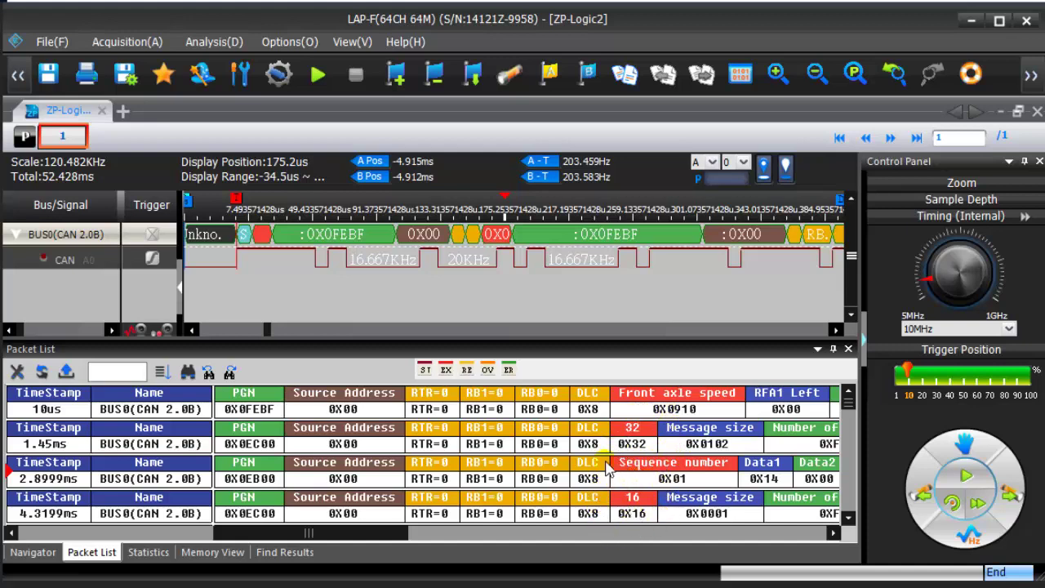
- Reopen the original ZP-Logic1 capture file
left_click(51, 46)
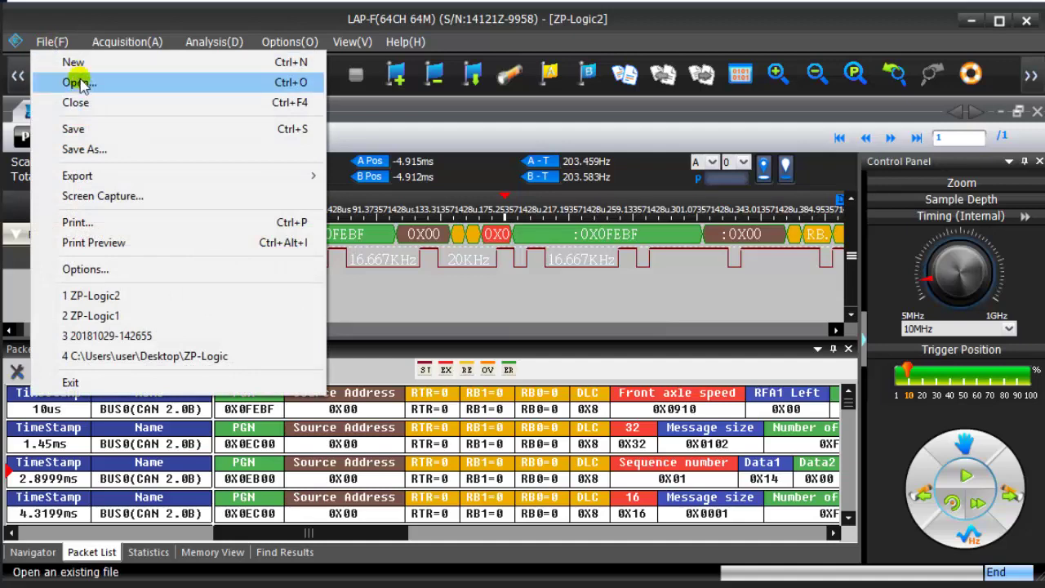
left_click(80, 82)
double_click(395, 97)
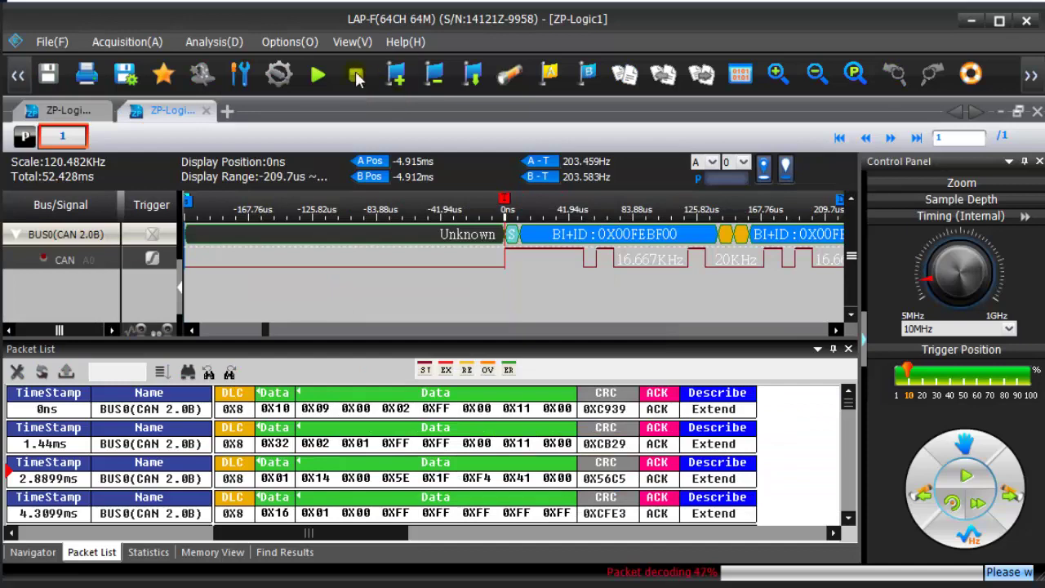
- Tile the ZP-Logic1 and ZP-Logic2 windows horizontally and make ZP-Logic2 active
left_click(351, 42)
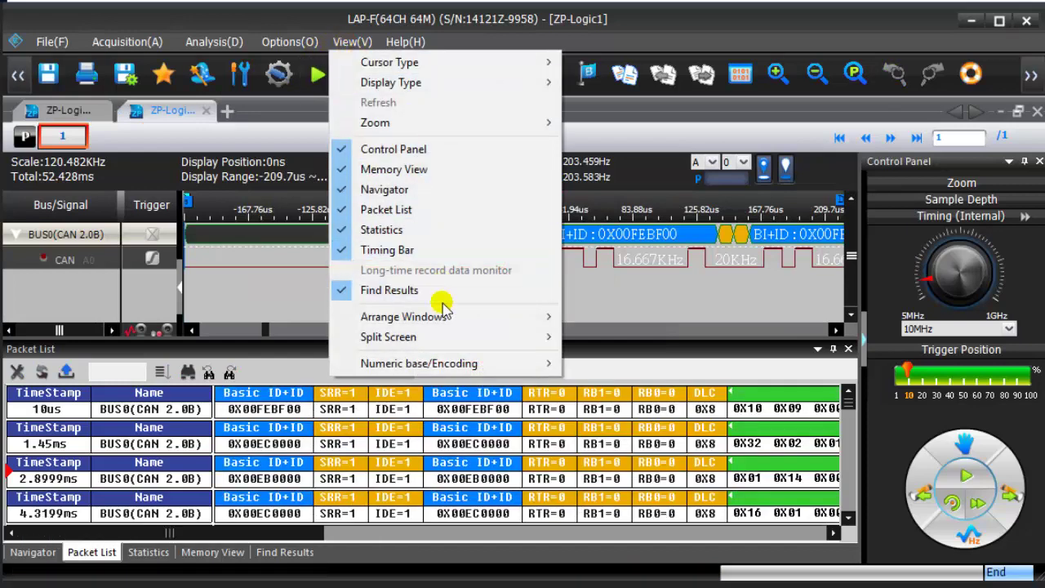
mouse_move(436, 315)
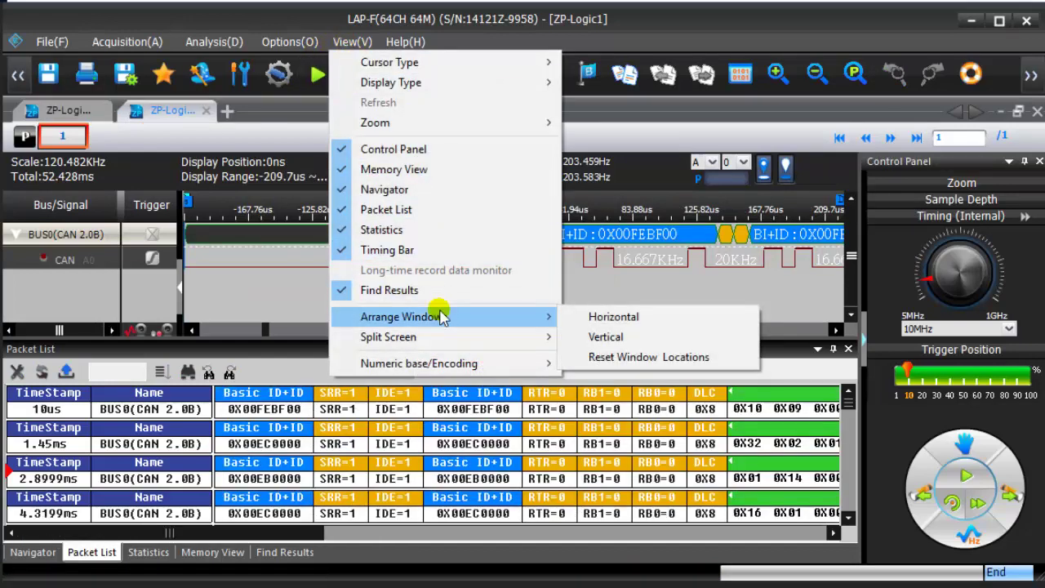
left_click(578, 320)
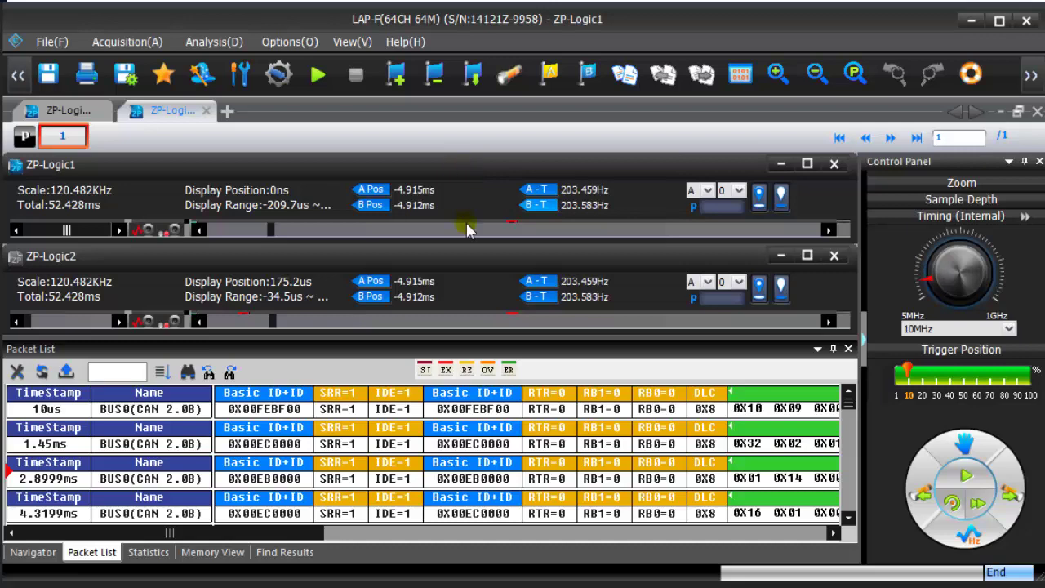
left_click(459, 259)
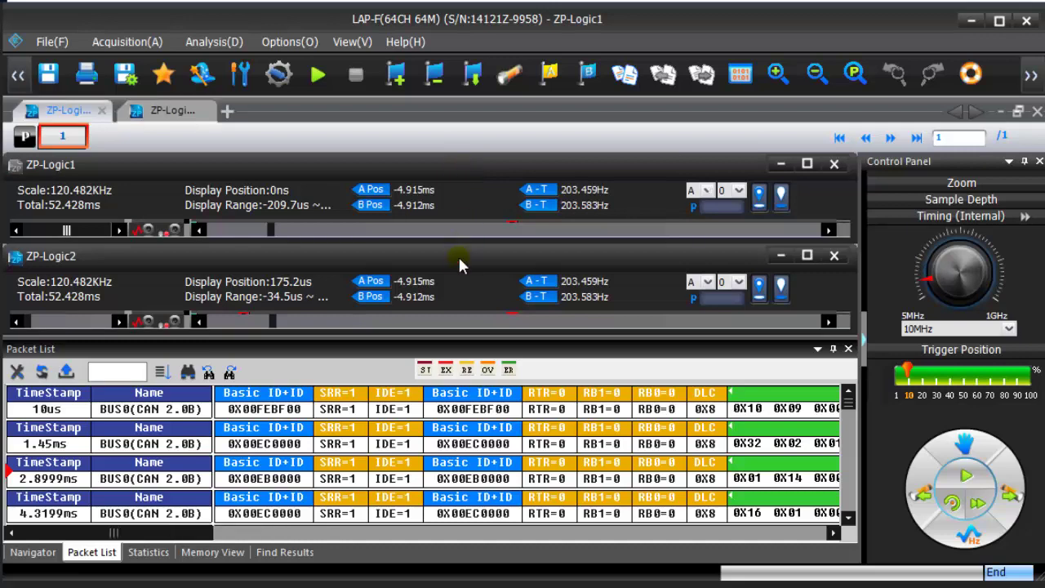